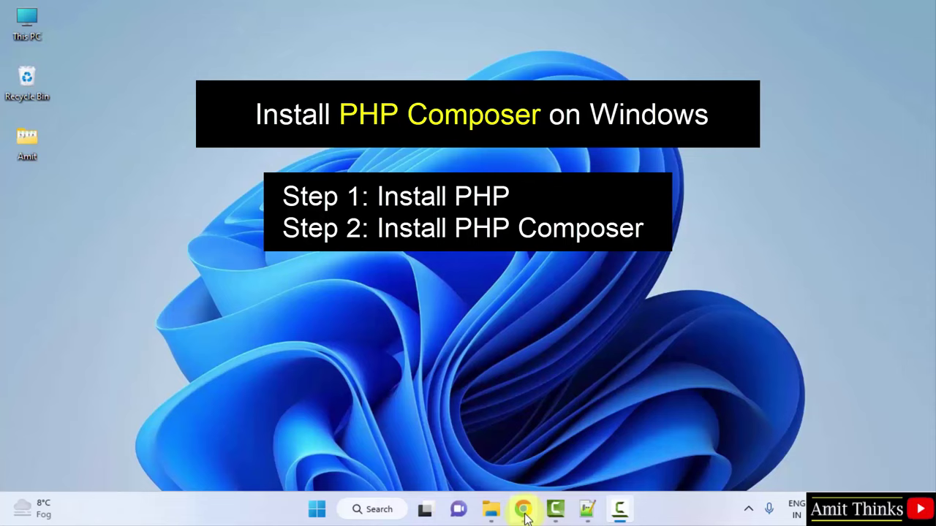
Step: Search Google for 'php' and open the official php.net homepage showing PHP 8.2
click(523, 509)
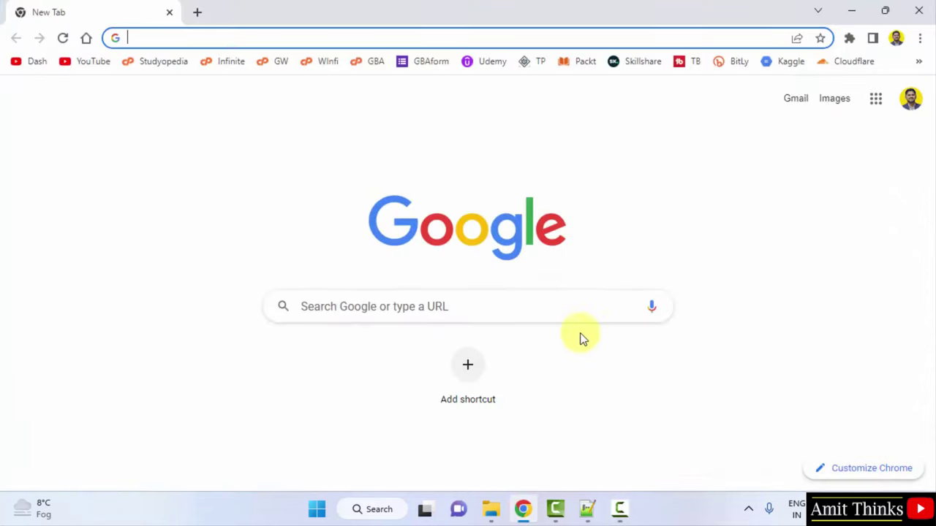
click(492, 305)
text(php)
key(Return)
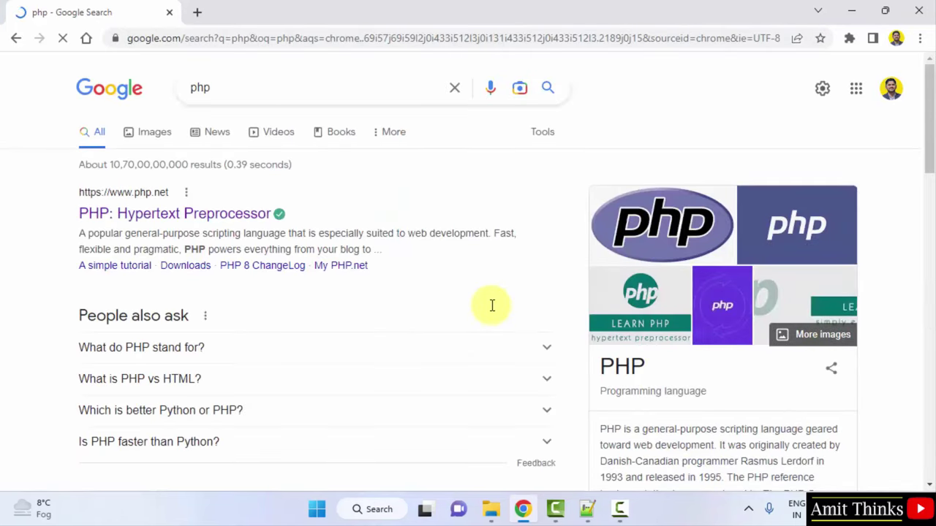
click(258, 218)
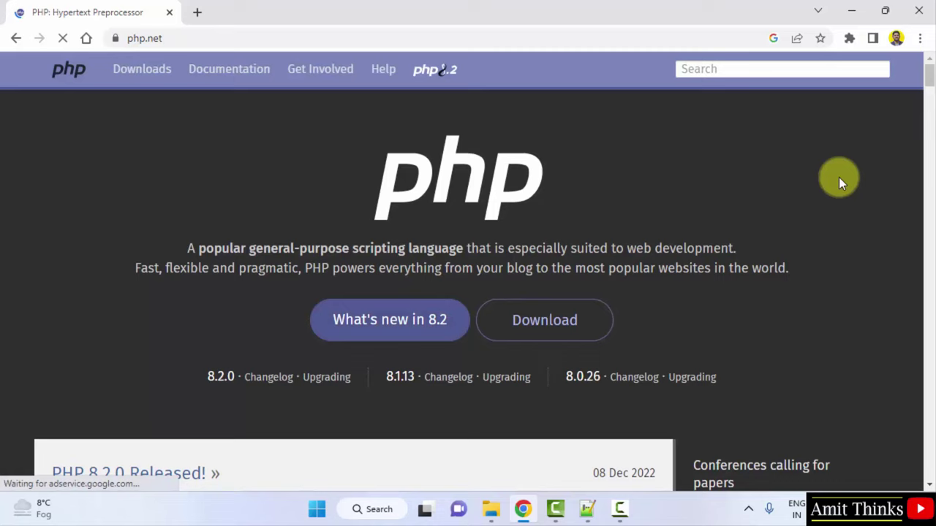
scroll(929, 82, down, 1)
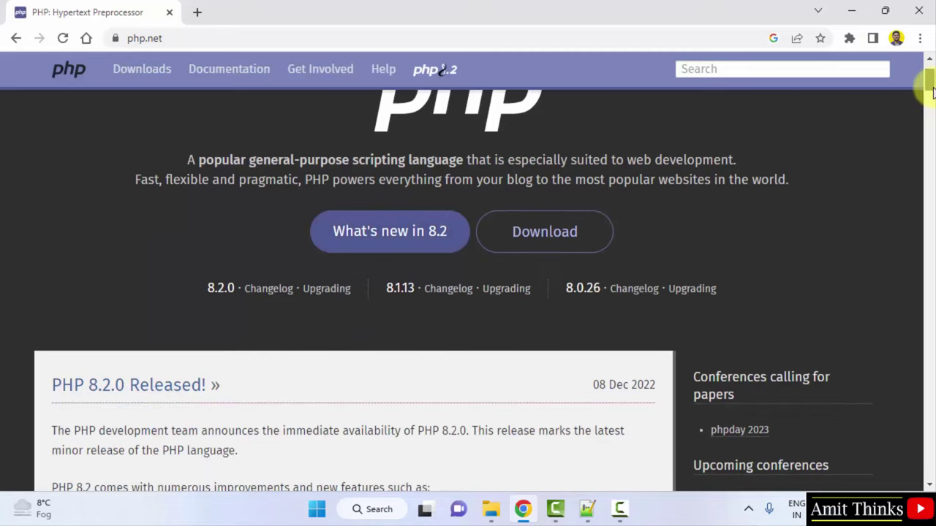
scroll(929, 82, up, 1)
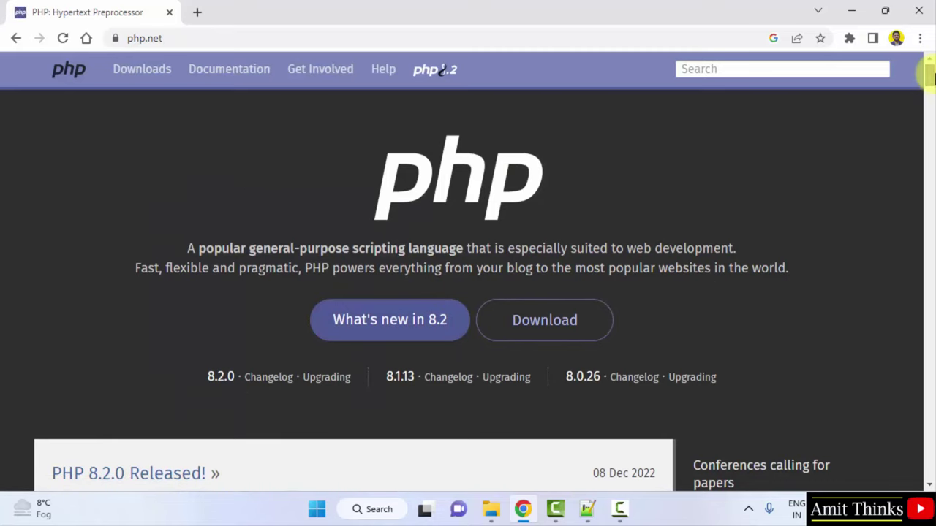
Step: Open the PHP Windows downloads page and locate the Thread Safe build heading
click(144, 71)
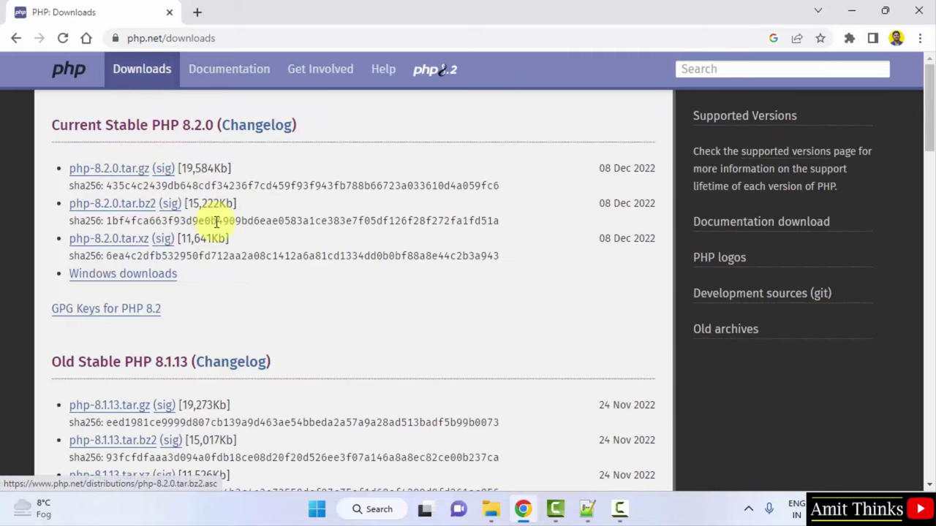
click(164, 282)
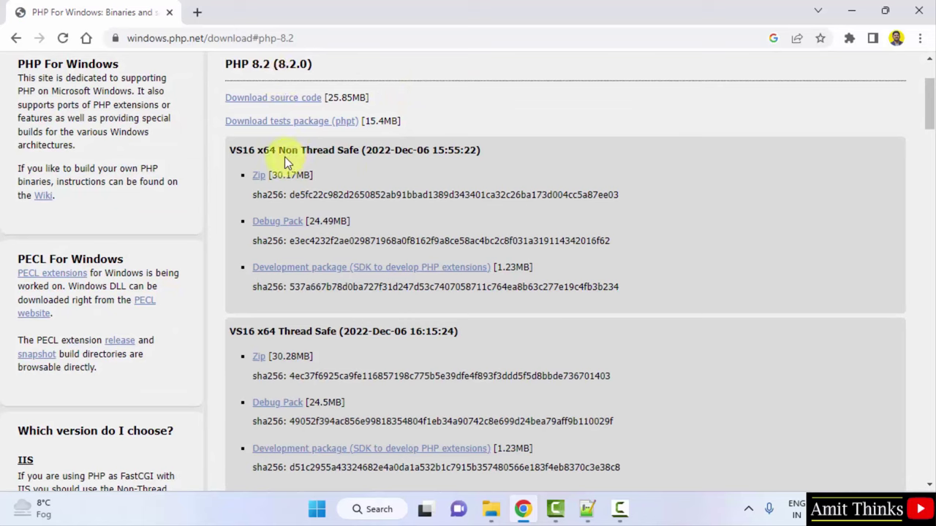
drag(279, 332, 381, 334)
click(423, 332)
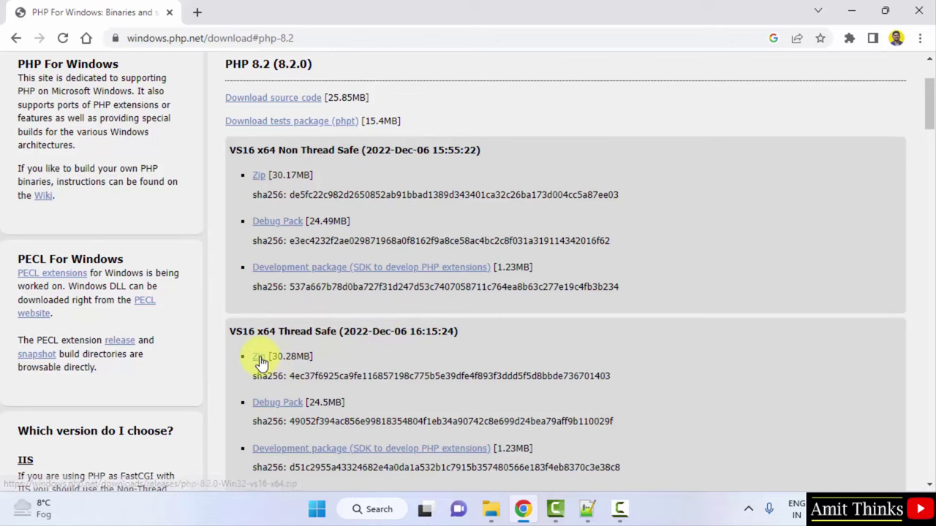
Step: Download the PHP 8.2.0 VS16 x64 Thread Safe zip
scroll(218, 234, down, 3)
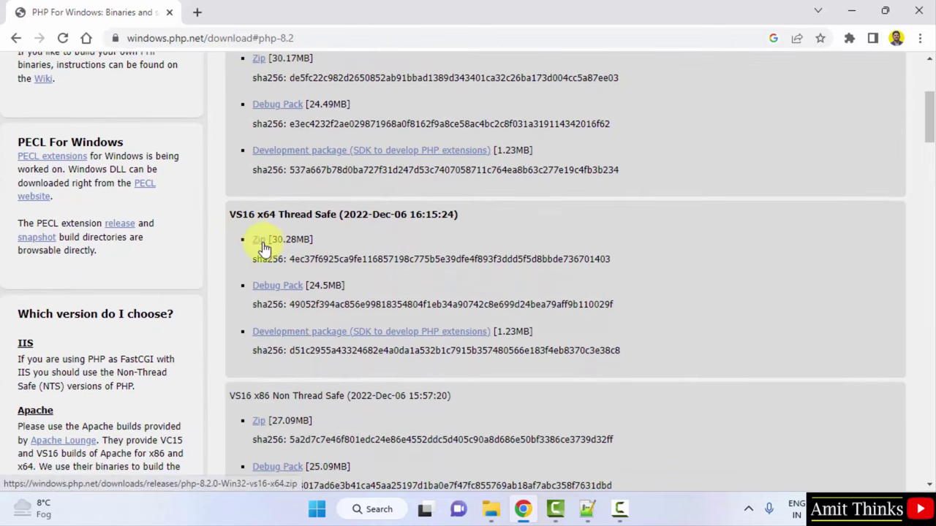
drag(258, 214, 277, 214)
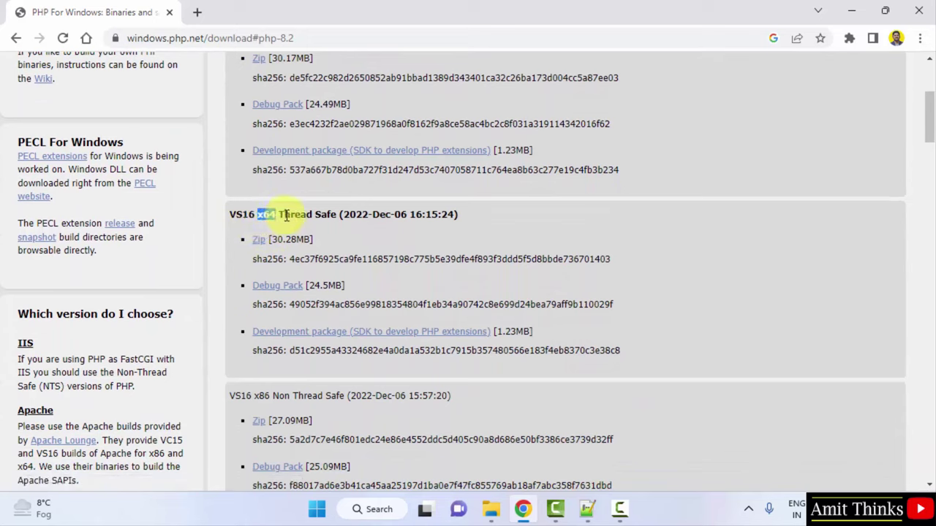
click(268, 215)
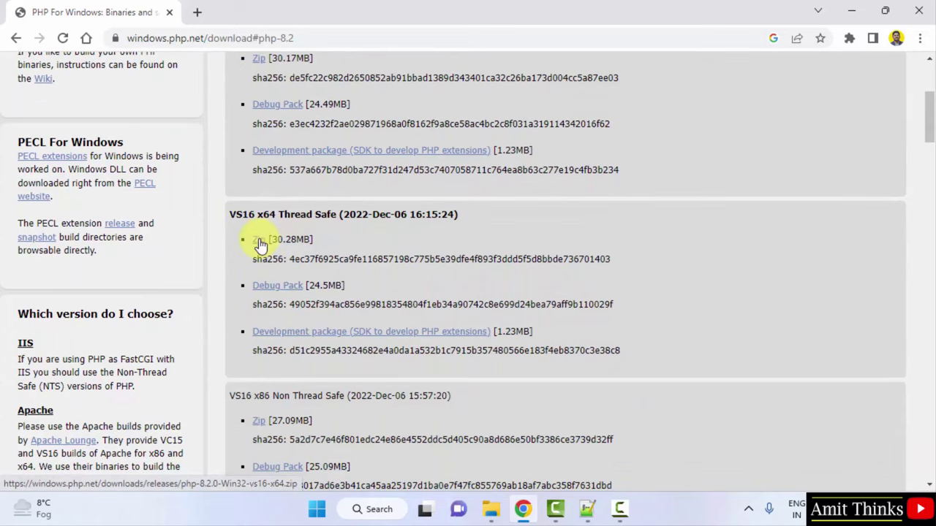
click(260, 241)
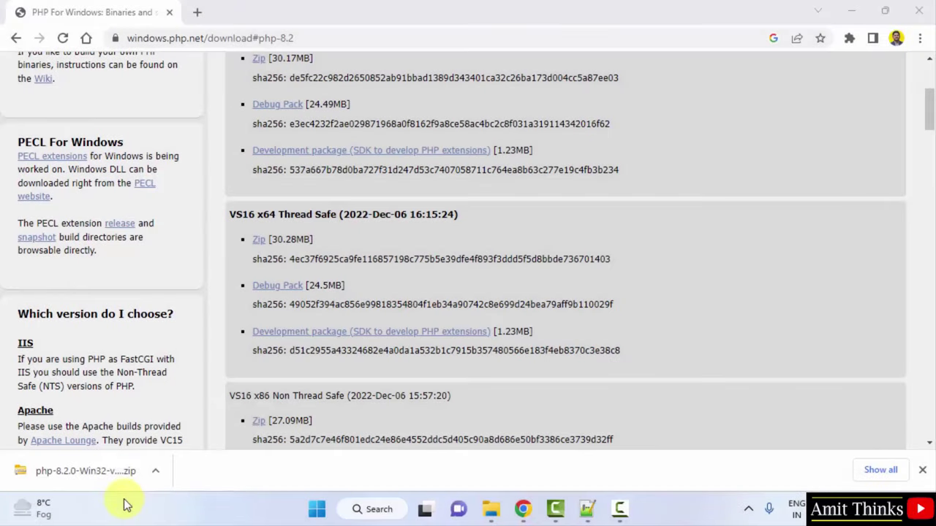
right_click(112, 466)
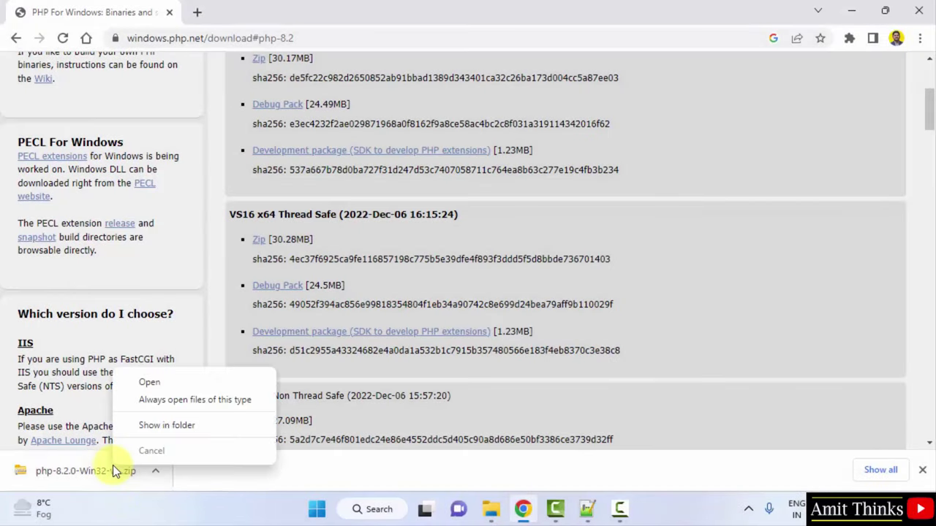
Step: Show the downloaded PHP zip in Downloads and extract it with WinRAR
click(178, 424)
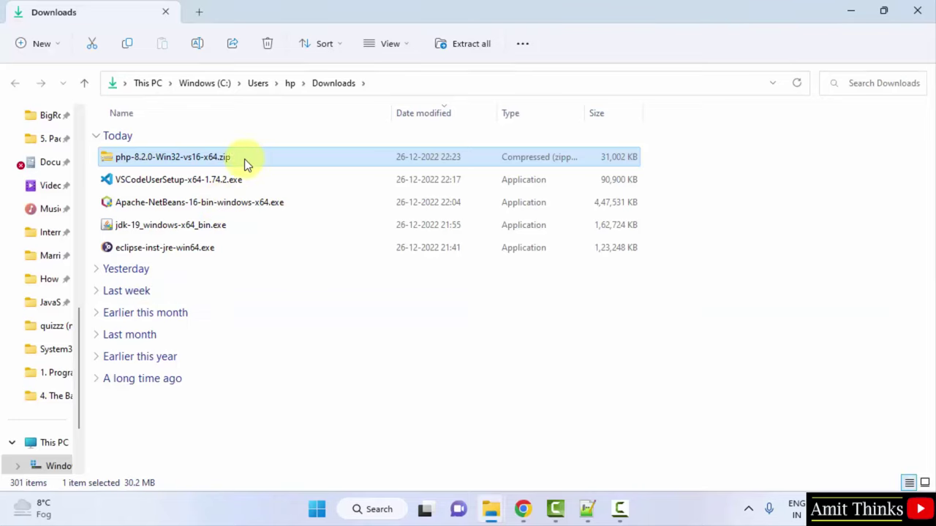
right_click(322, 158)
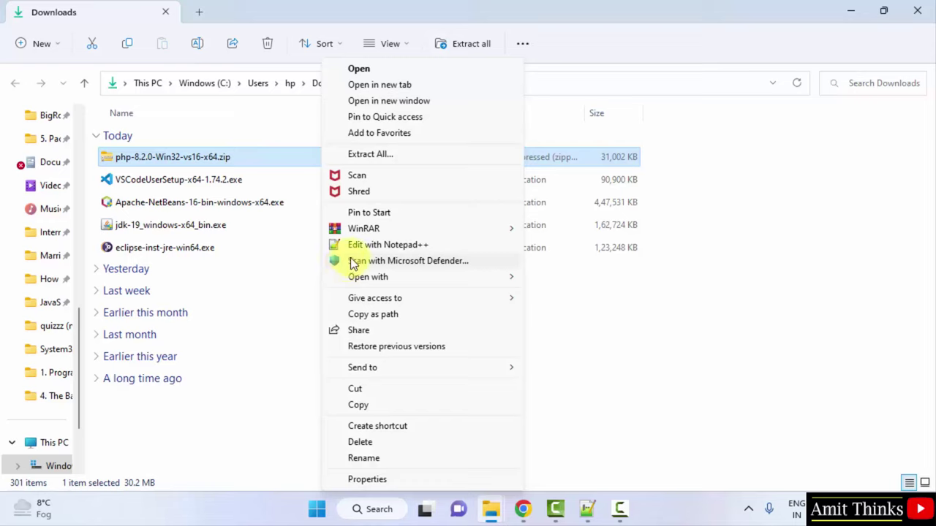
mouse_move(363, 228)
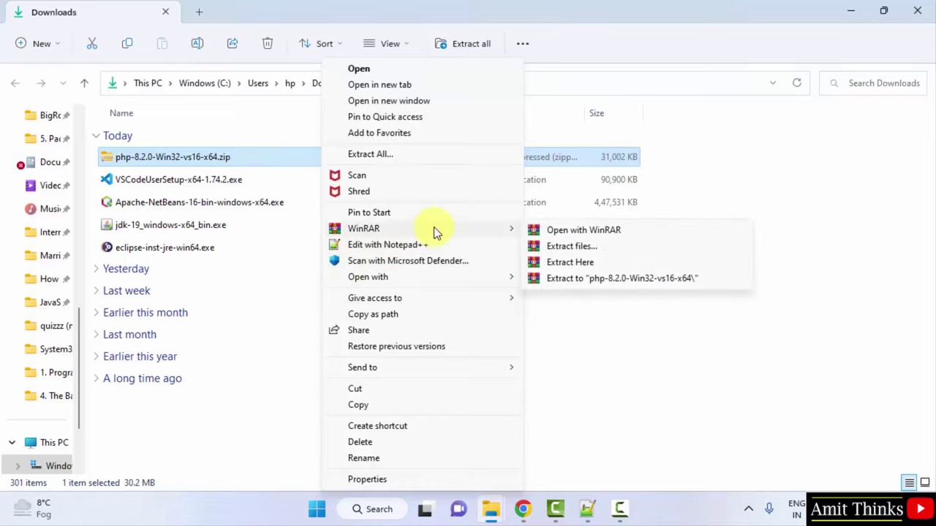
click(597, 280)
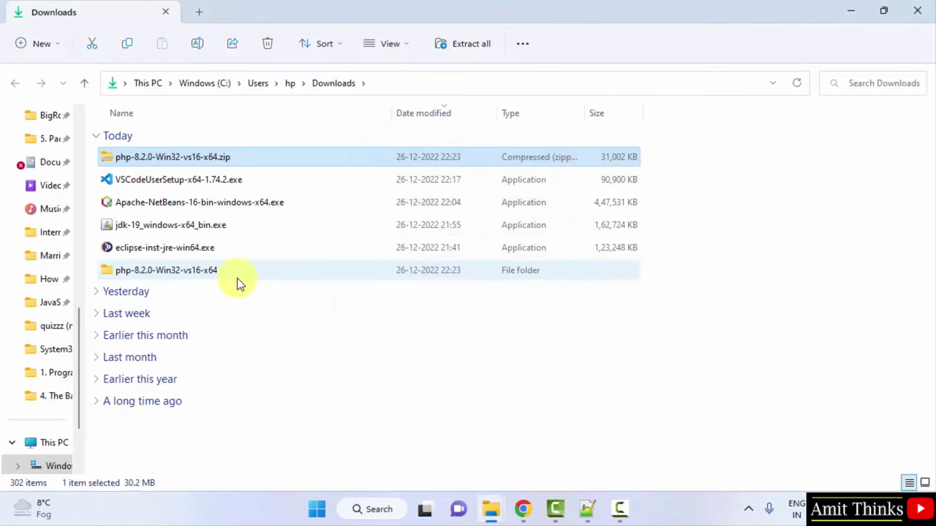
Step: Rename the extracted PHP folder to php-8.2.0
click(237, 278)
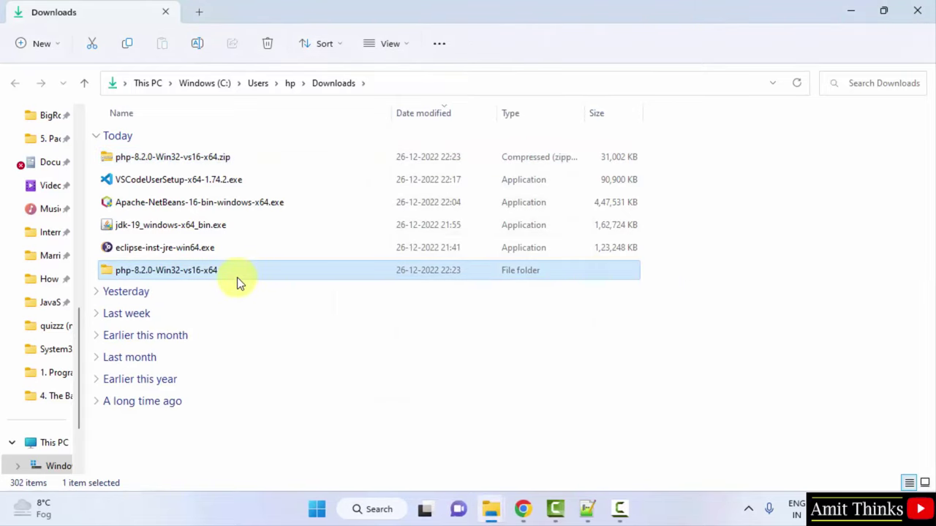
right_click(316, 277)
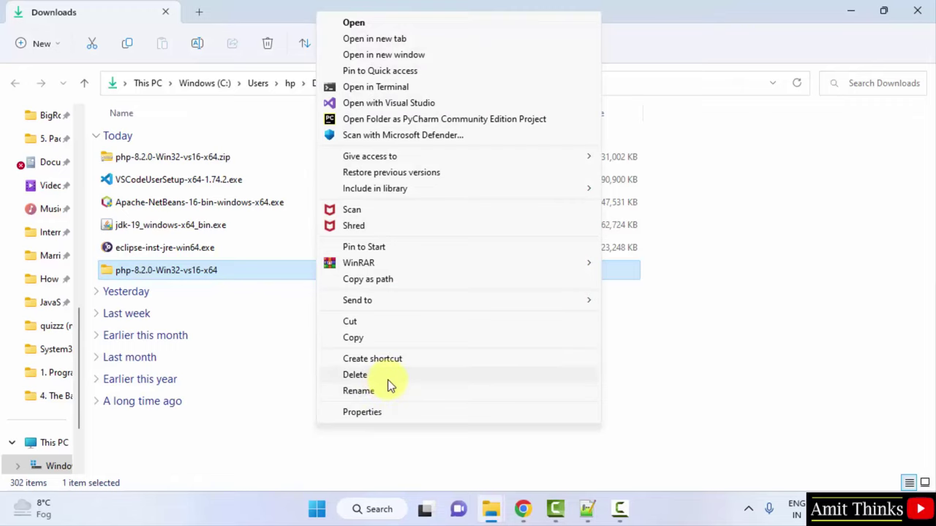
click(389, 387)
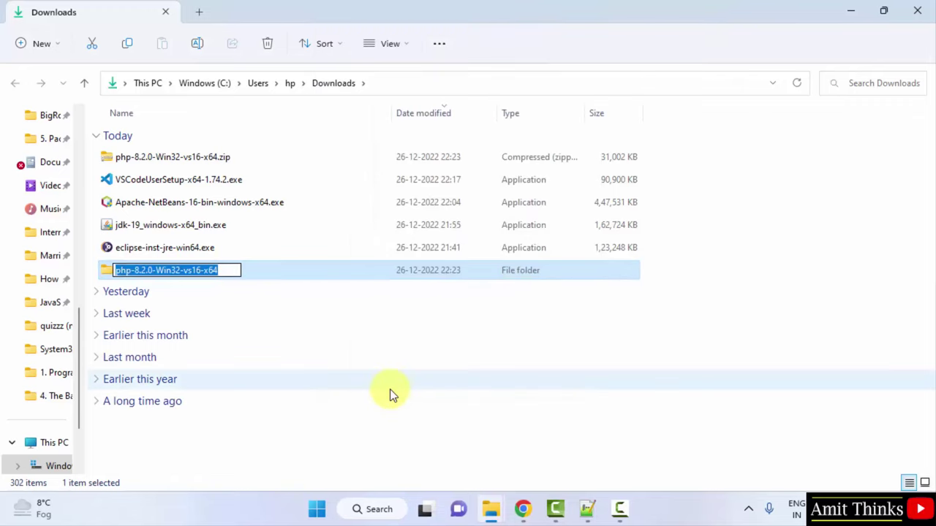
key(BackSpace)
key(BackSpace)
key(BackSpace)
key(BackSpace)
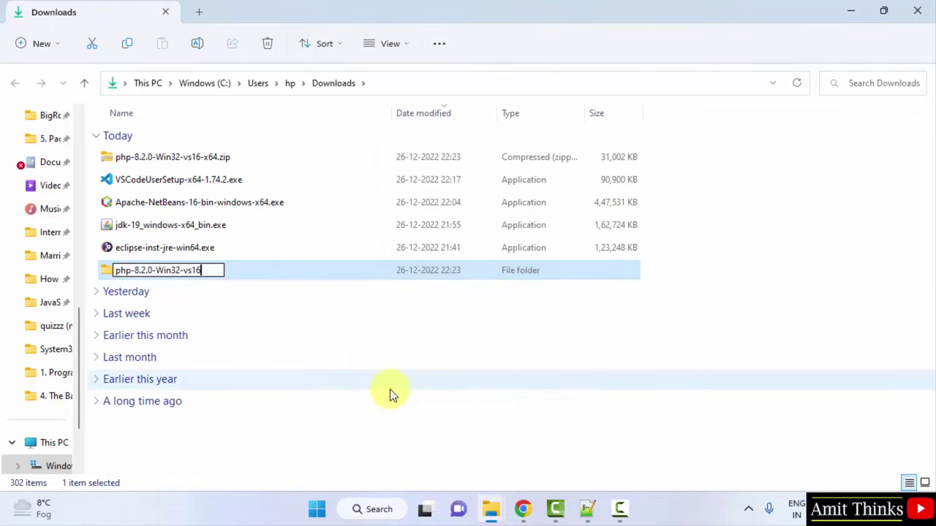
key(BackSpace)
key(BackSpace)
key(BackSpace)
key(BackSpace)
key(BackSpace)
key(BackSpace)
key(BackSpace)
key(BackSpace)
key(BackSpace)
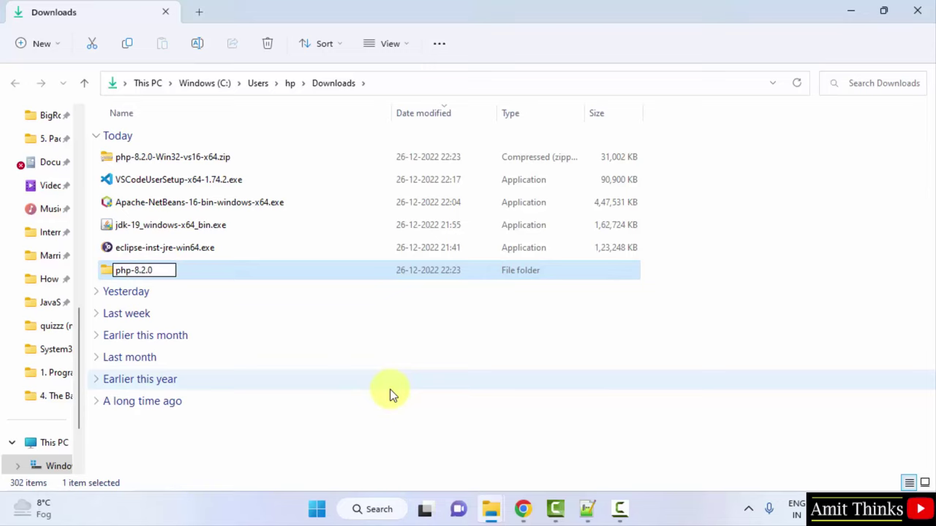
key(Return)
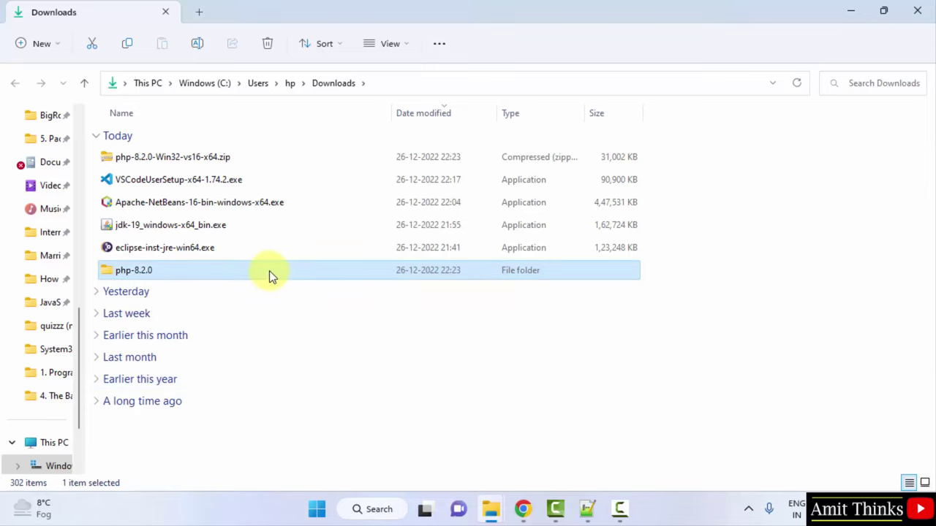
Step: Check the php-8.2.0 folder's contents, then copy the folder
double_click(265, 270)
click(334, 82)
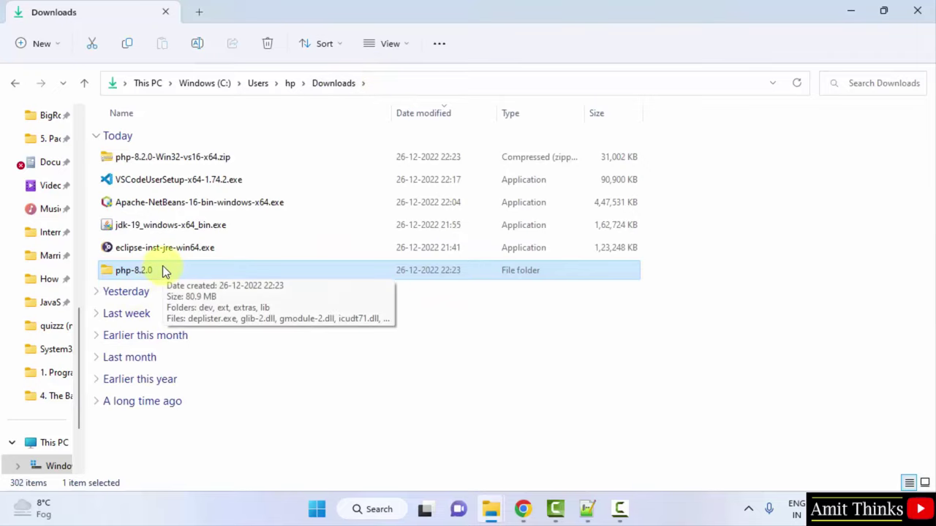
right_click(226, 272)
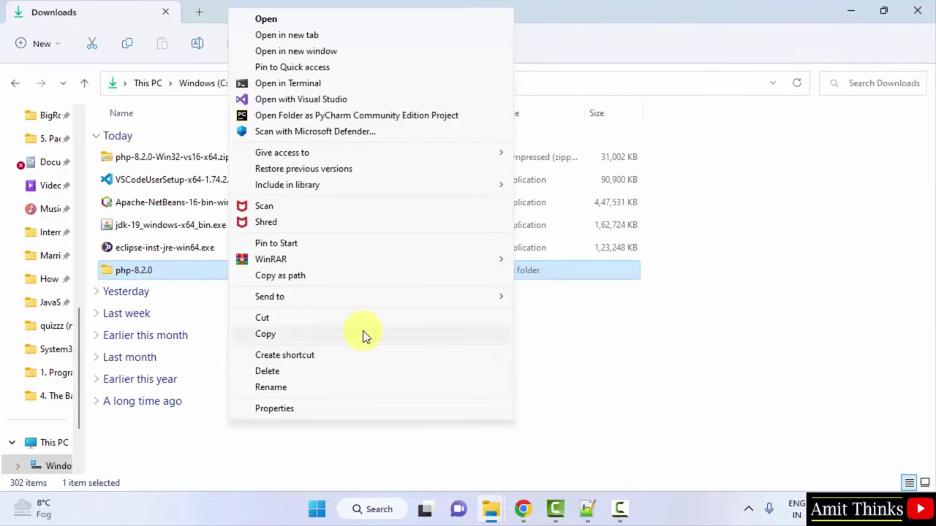
click(363, 333)
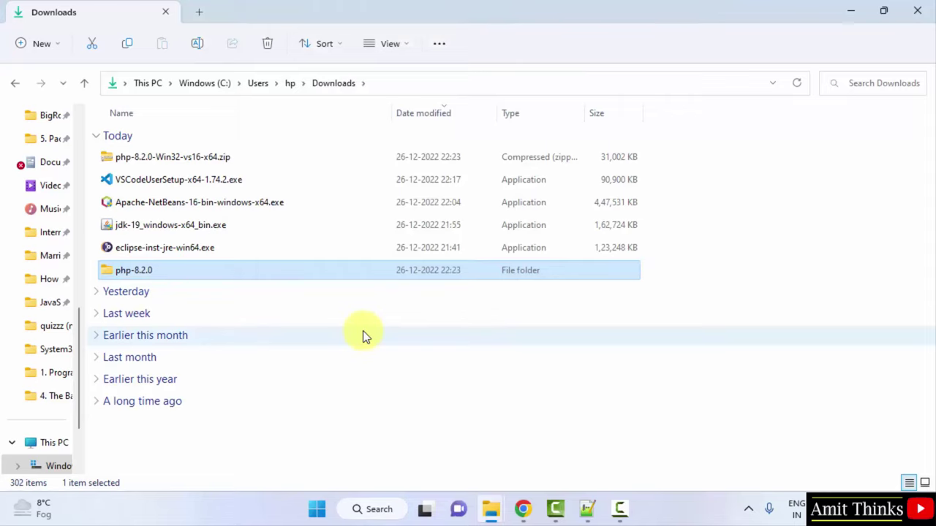
Step: Paste the php-8.2.0 folder into C:\Program Files, granting administrator permission
click(209, 83)
click(141, 82)
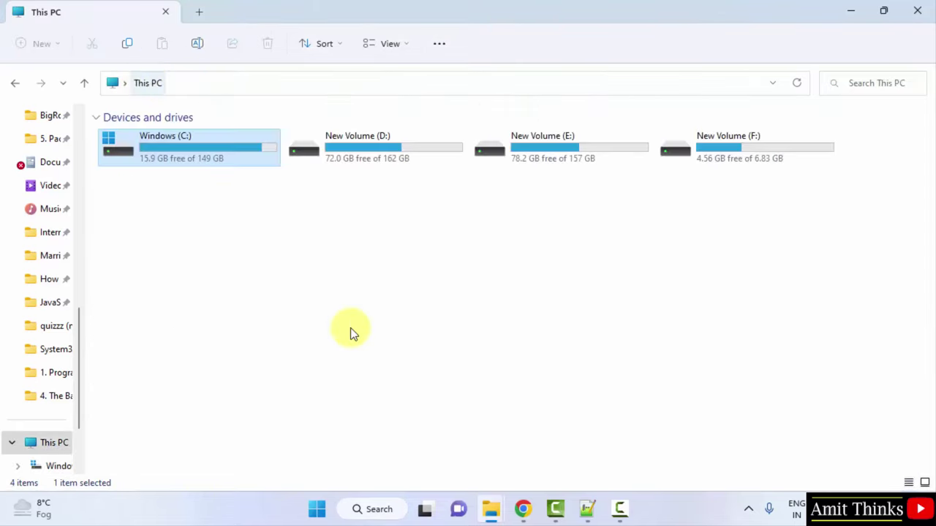
double_click(183, 150)
double_click(176, 204)
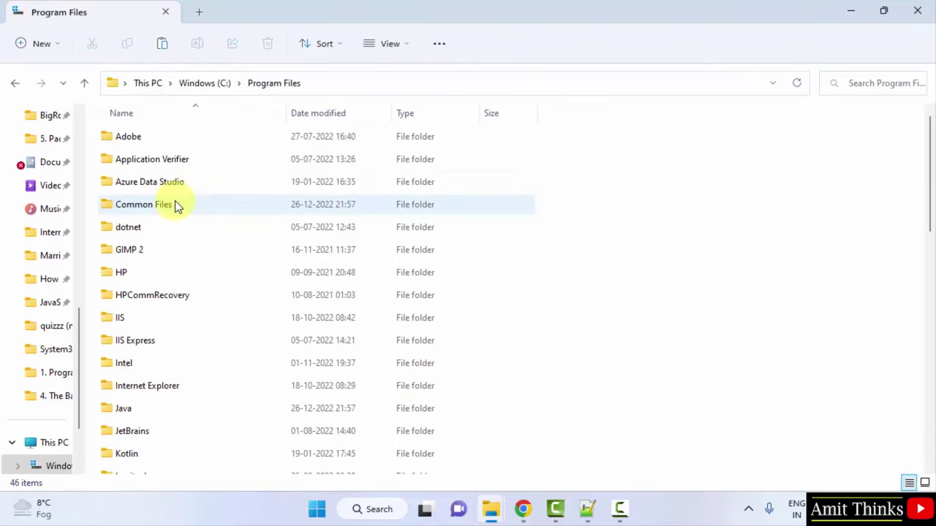
click(453, 319)
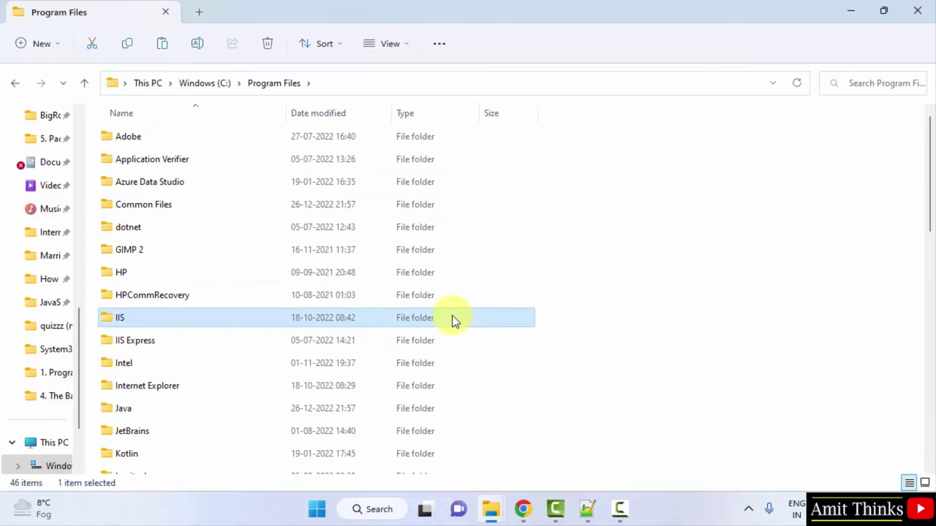
right_click(522, 177)
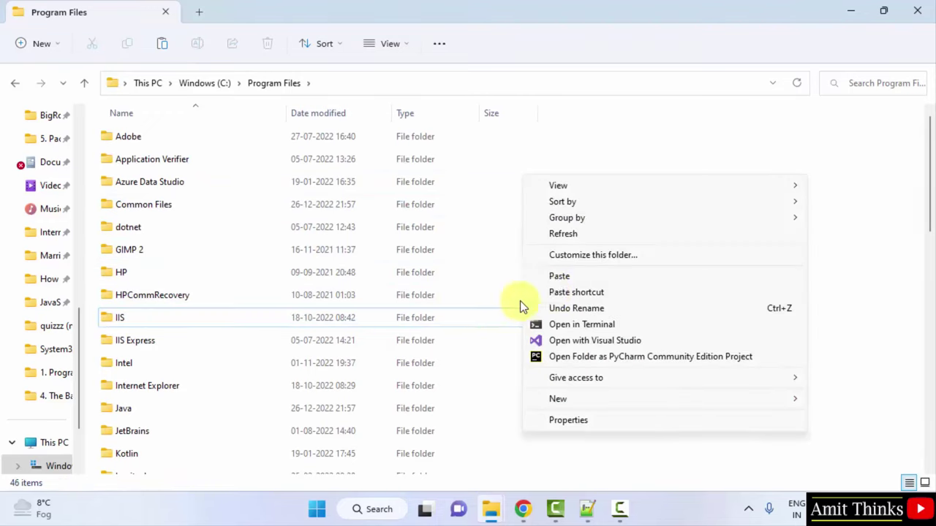
click(571, 276)
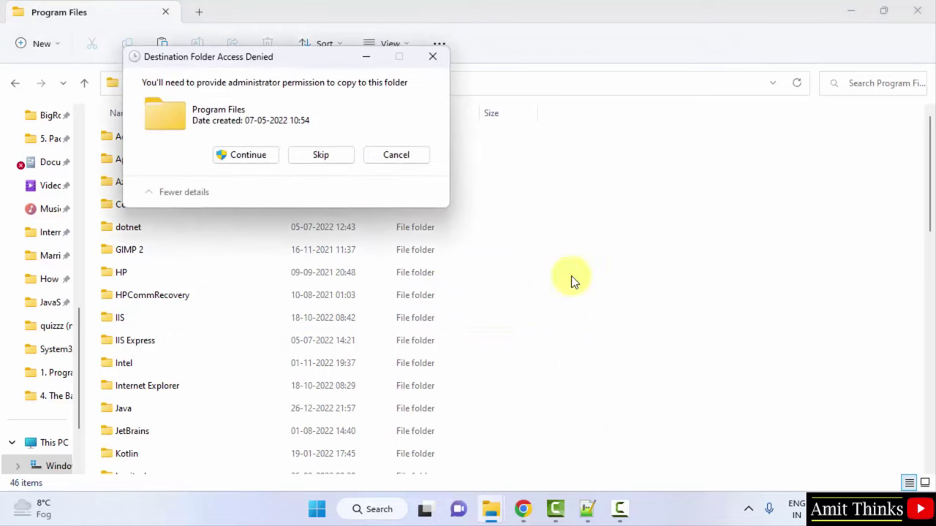
click(234, 155)
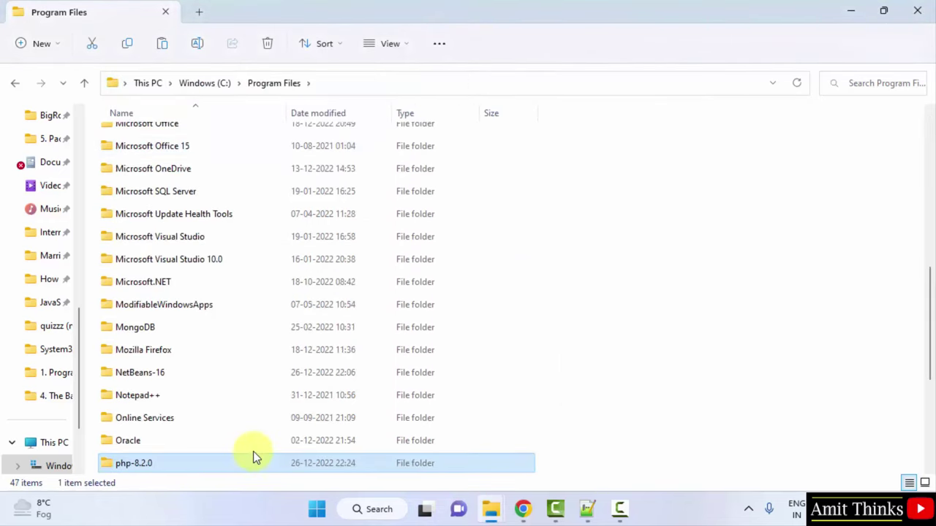
Step: Open php-8.2.0 and copy its full folder path from the address bar
double_click(216, 459)
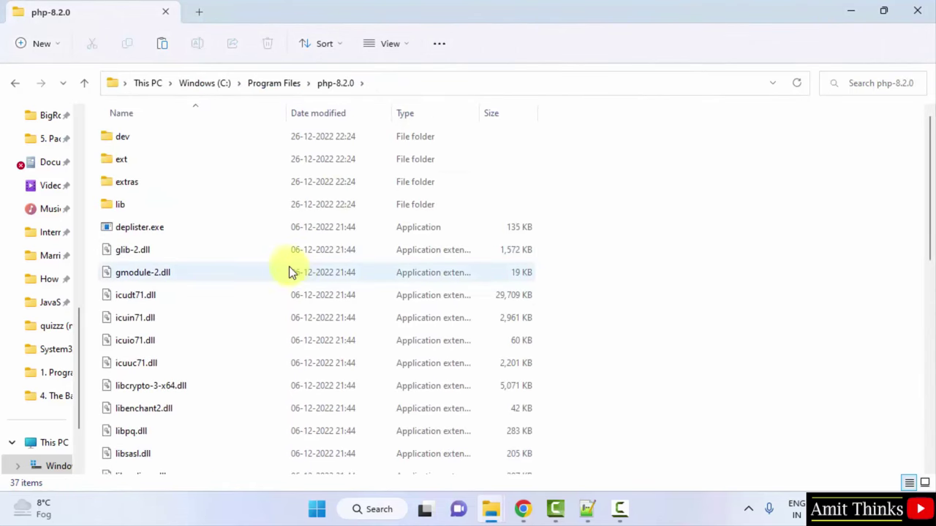
click(429, 86)
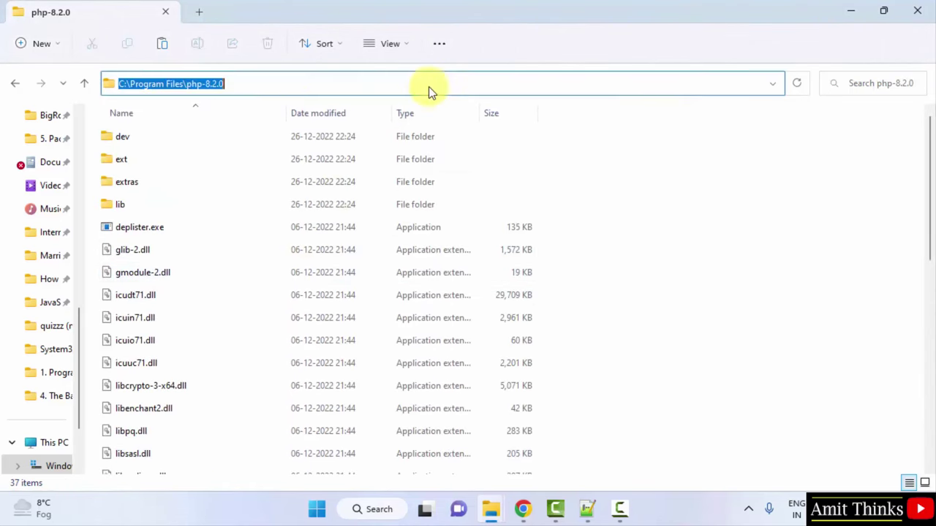
right_click(219, 84)
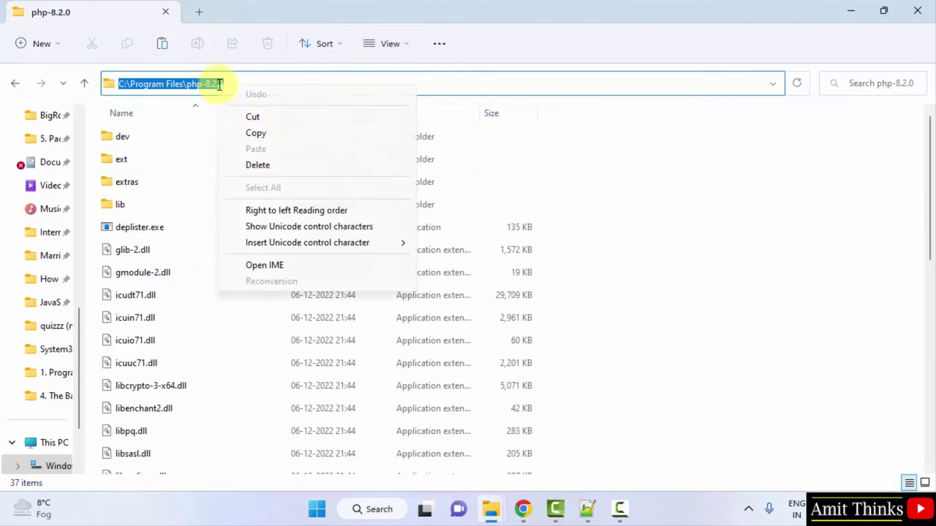
click(289, 132)
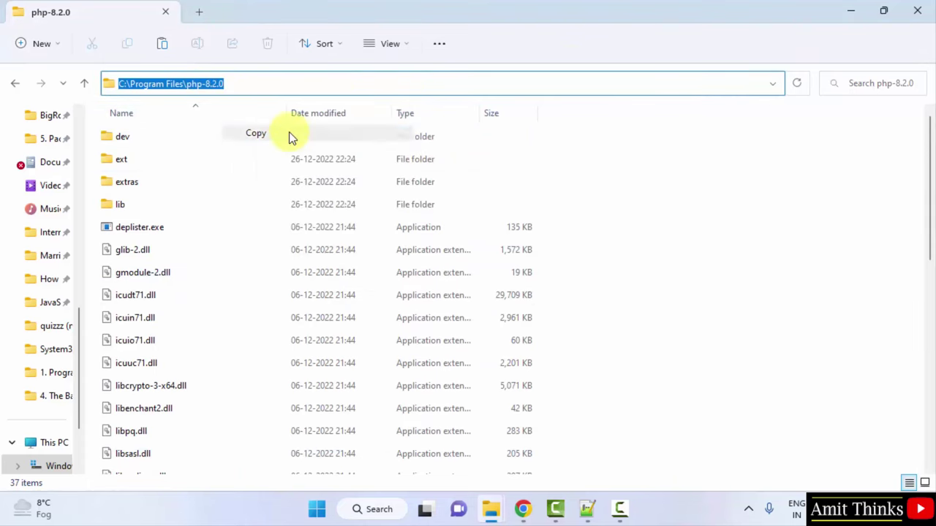
Step: Open System Properties via an 'environ' search and bring up Environment Variables
click(850, 10)
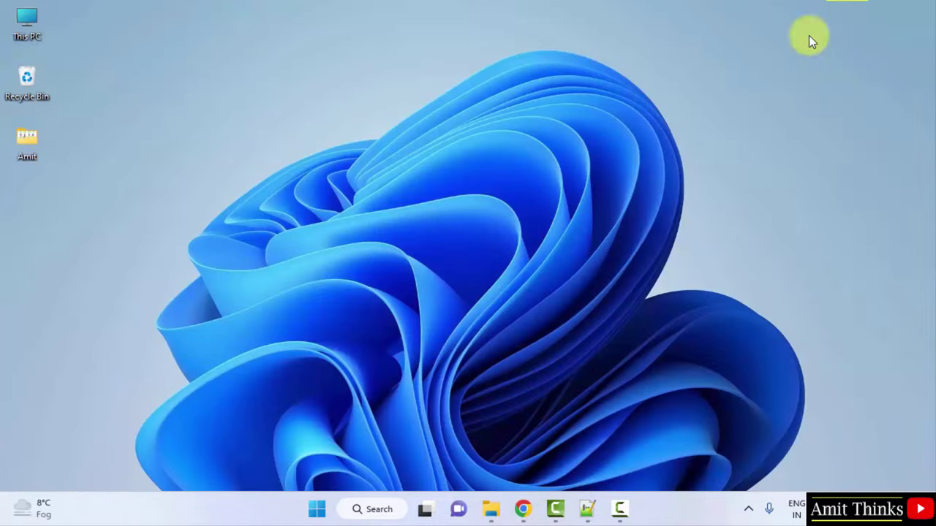
click(316, 511)
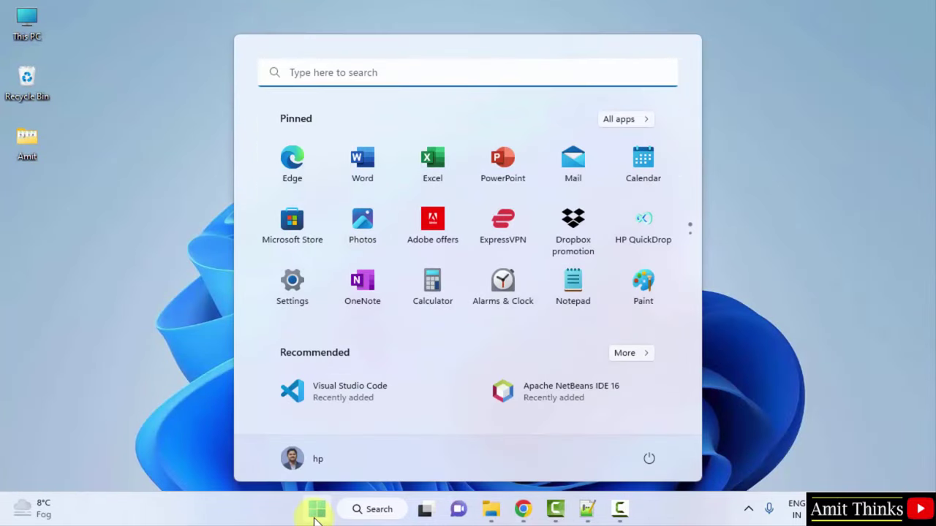
text(environ)
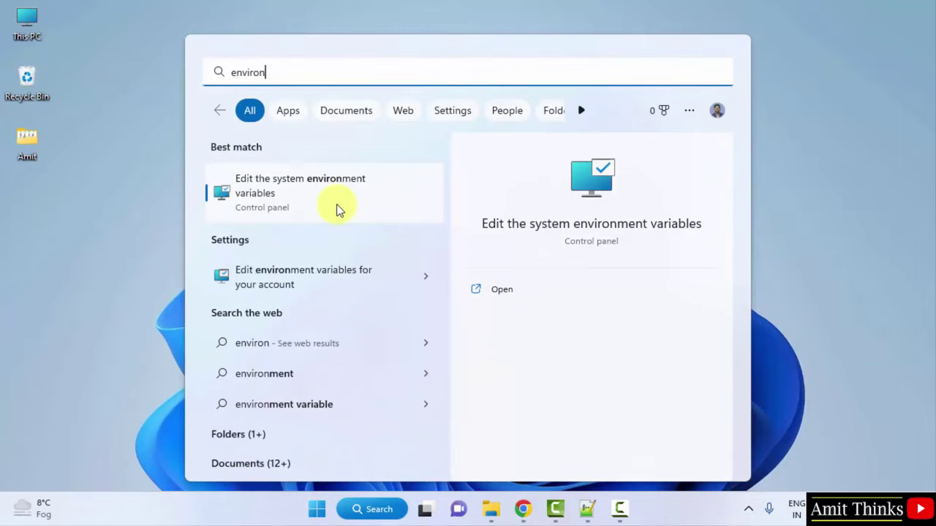
click(501, 290)
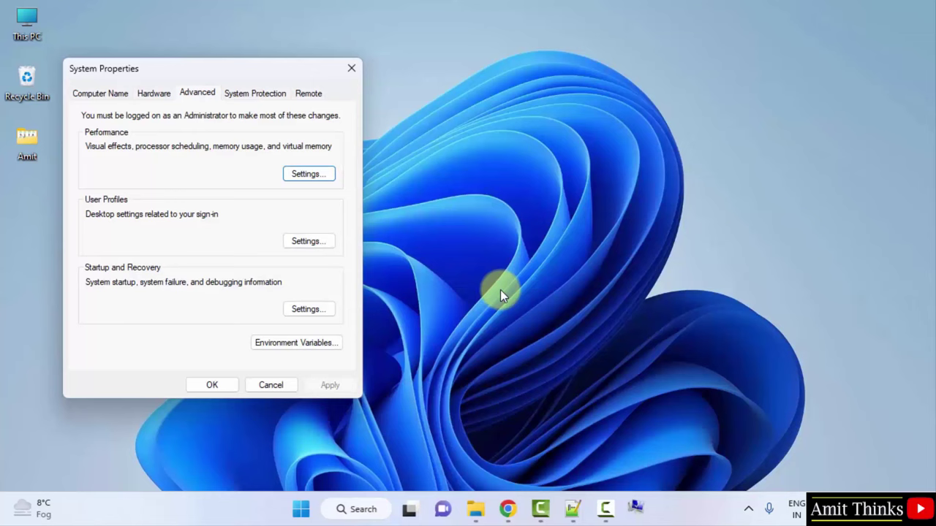
drag(176, 77, 240, 46)
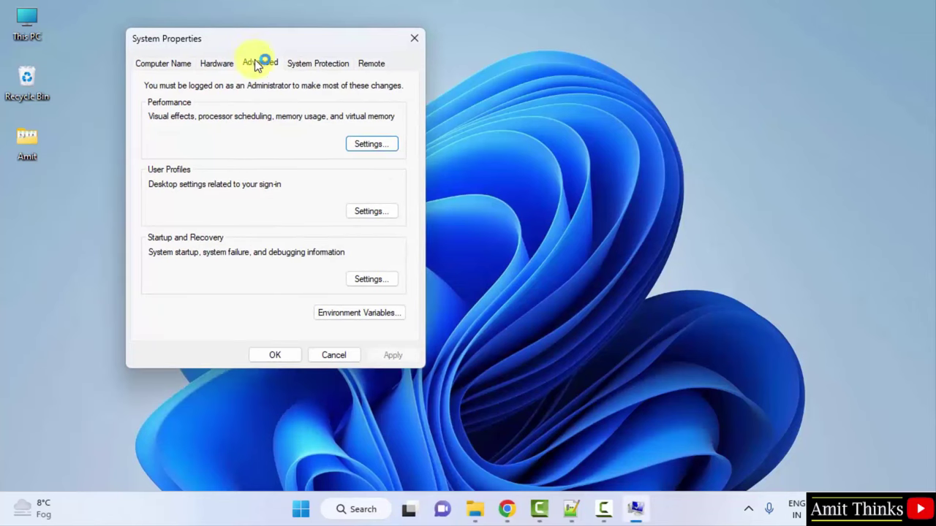
click(388, 313)
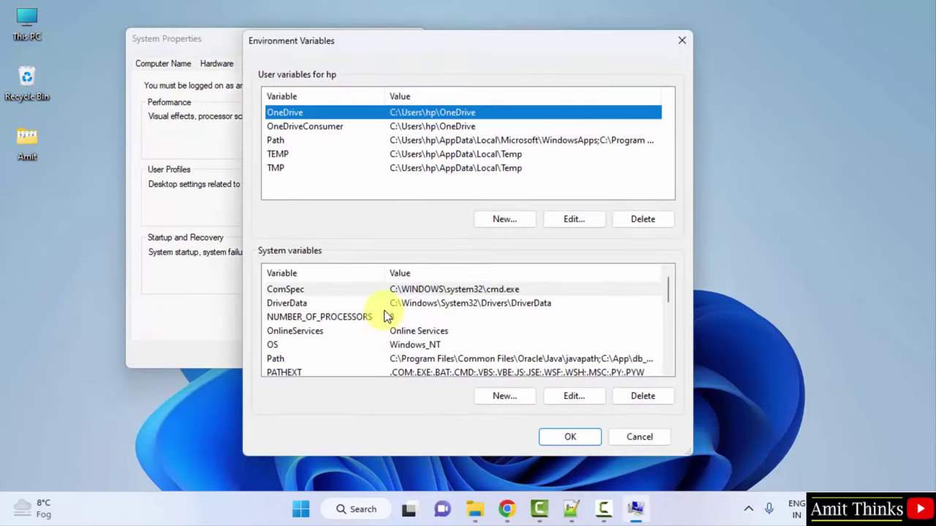
Step: Add C:\Program Files\php-8.2.0 as a new system Path entry and save
click(472, 358)
scroll(472, 358, down, 1)
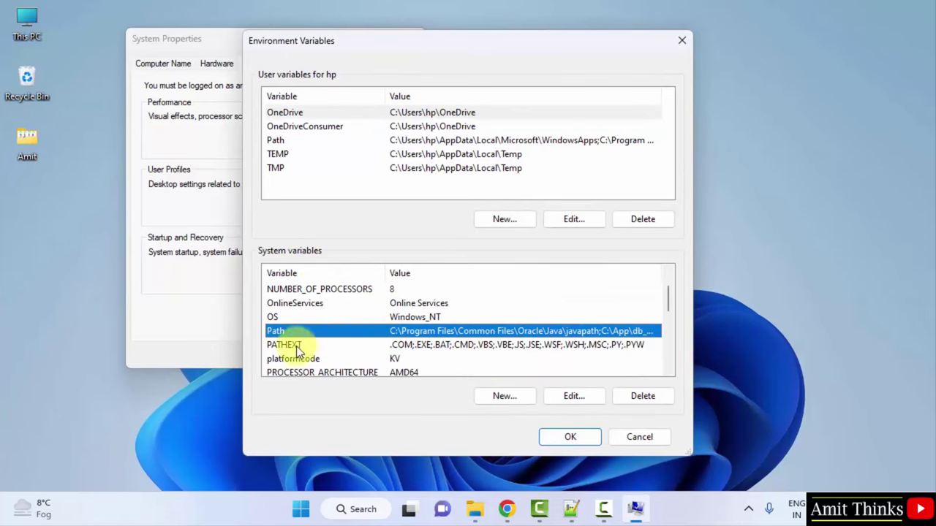
double_click(453, 331)
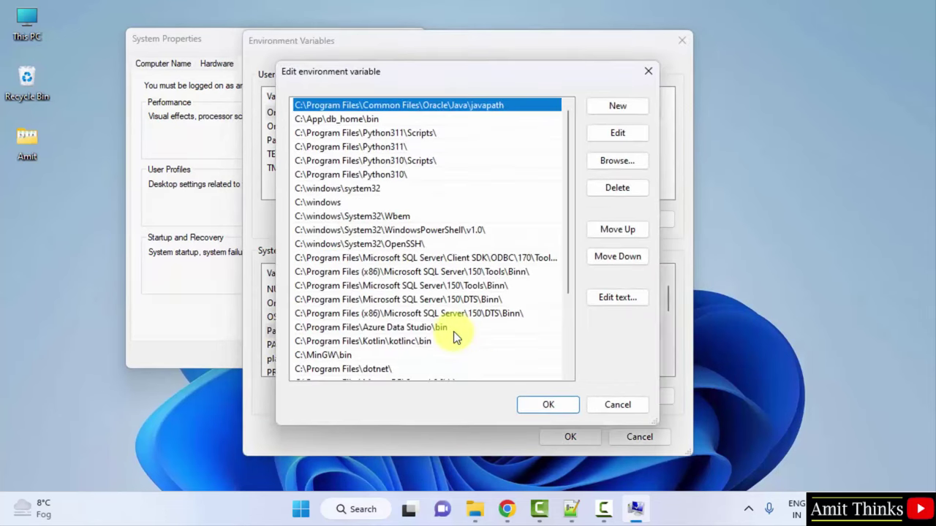
click(565, 363)
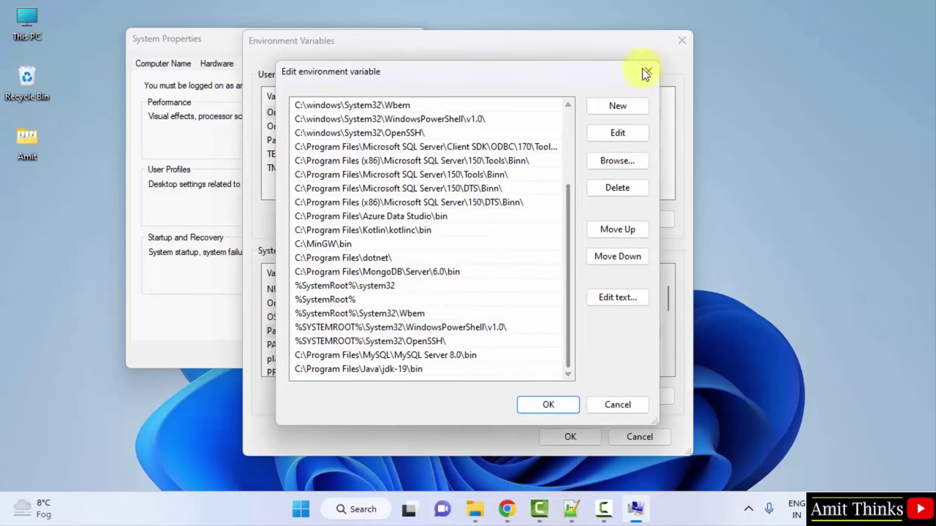
click(628, 110)
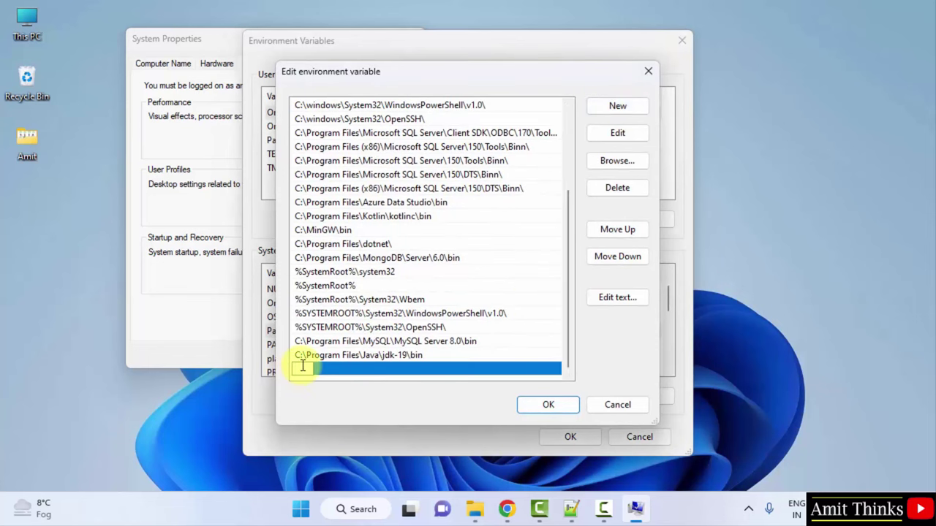
right_click(300, 369)
click(371, 222)
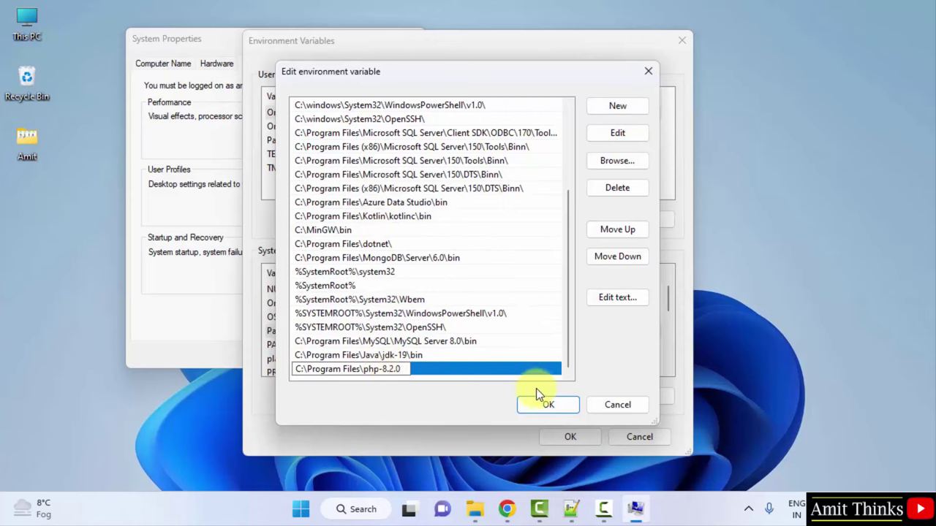
click(554, 408)
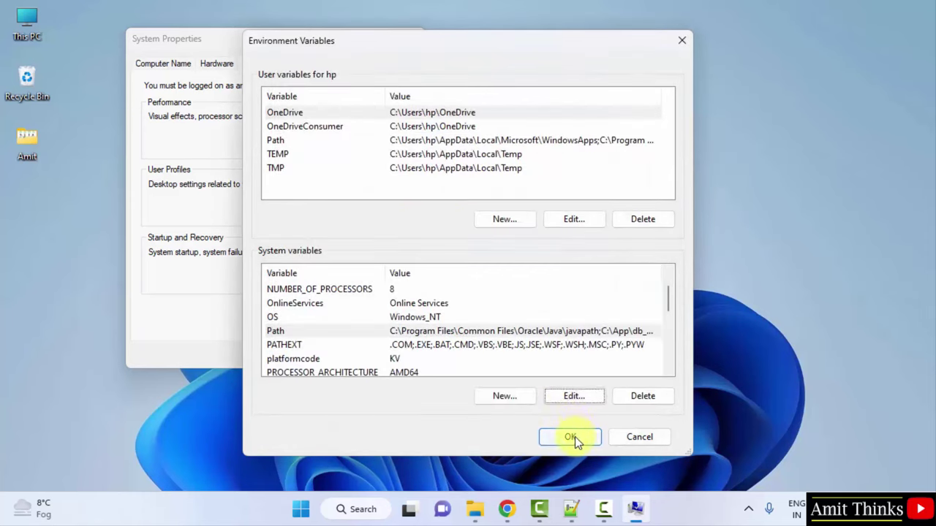
click(571, 436)
Step: Close System Properties and launch Command Prompt from a 'cmd' search
click(270, 353)
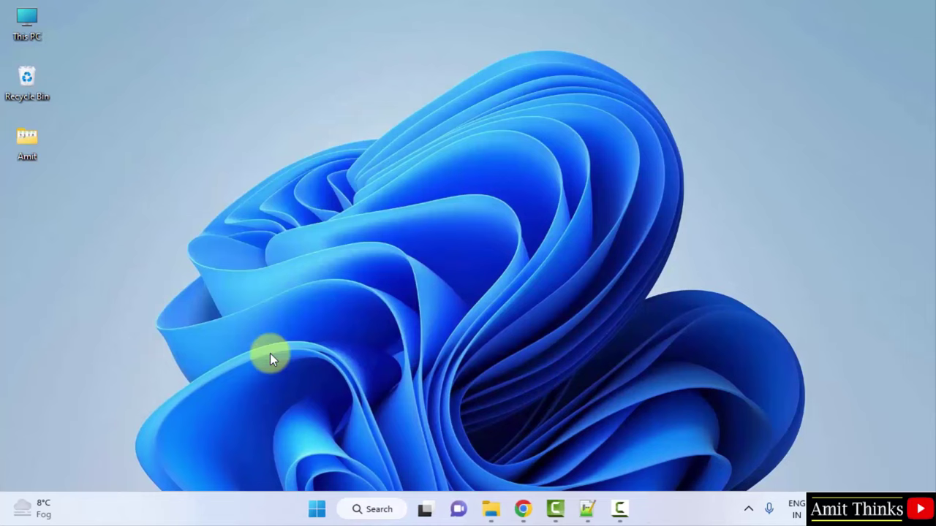
click(322, 511)
text(cmd)
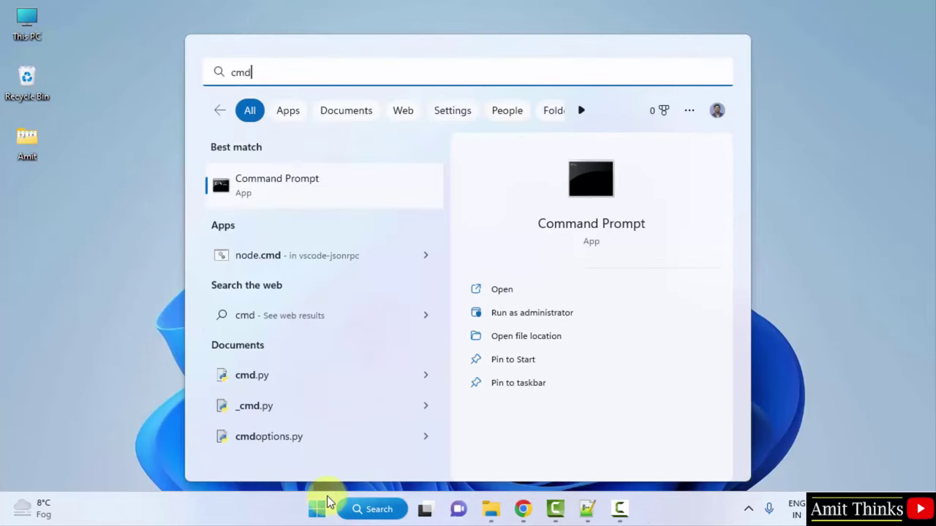
click(551, 289)
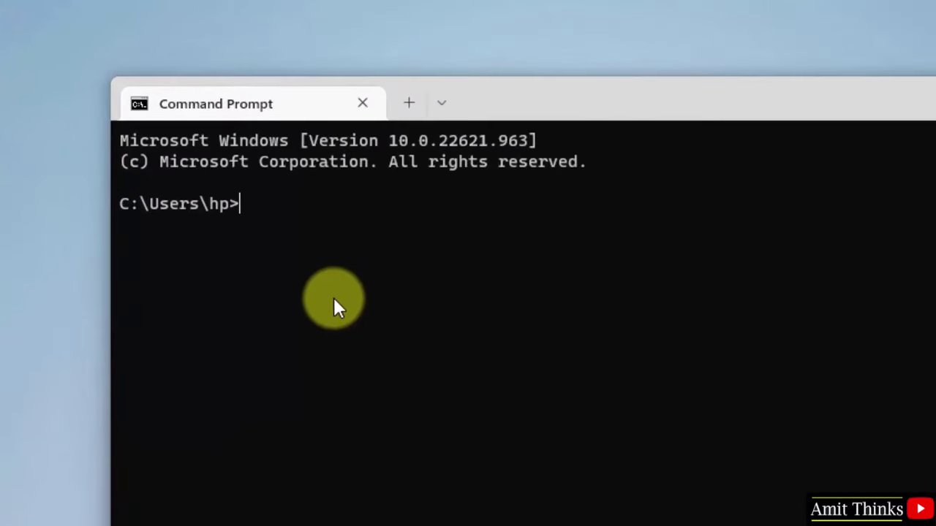
Step: Run php --version to confirm PHP 8.2.0, then minimize Command Prompt
text(php --v)
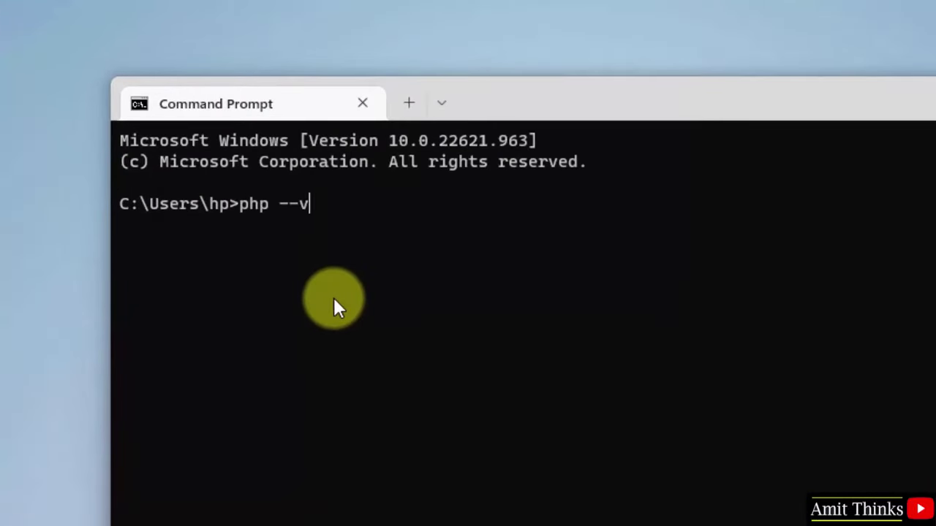
text(ersion)
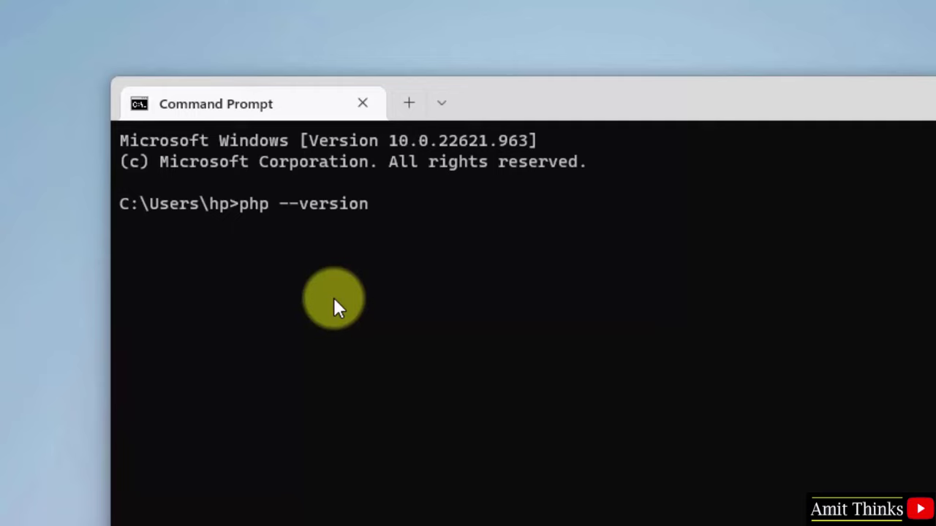
key(Return)
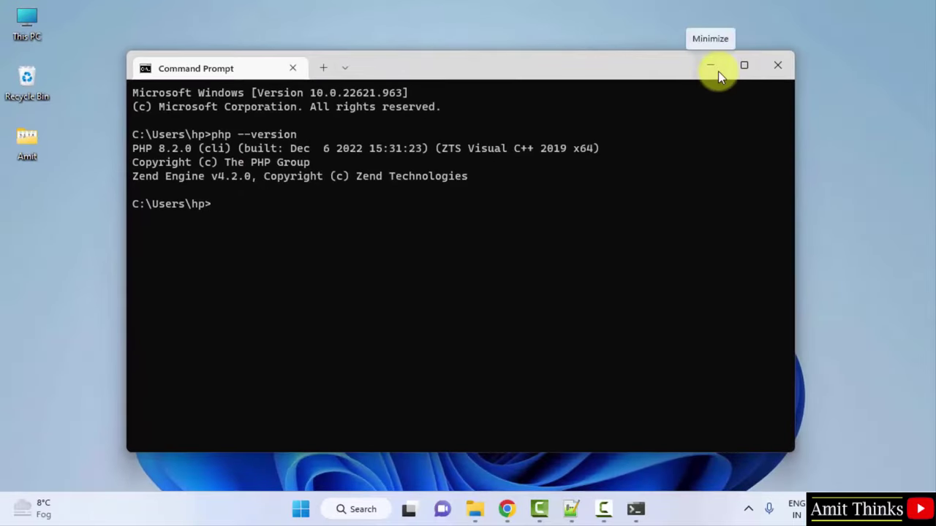
click(710, 66)
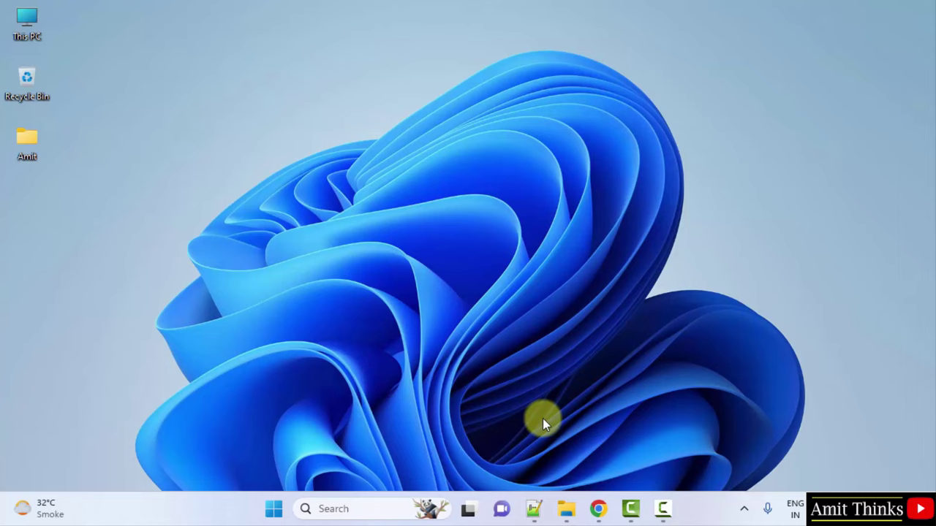
Step: Search Google for 'composer' and open the official Composer website
click(598, 510)
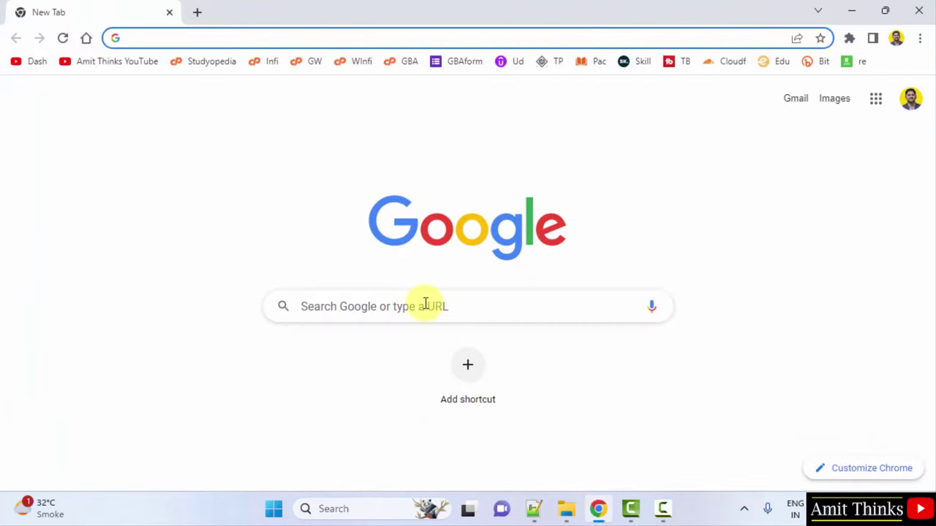
click(425, 304)
text(compose)
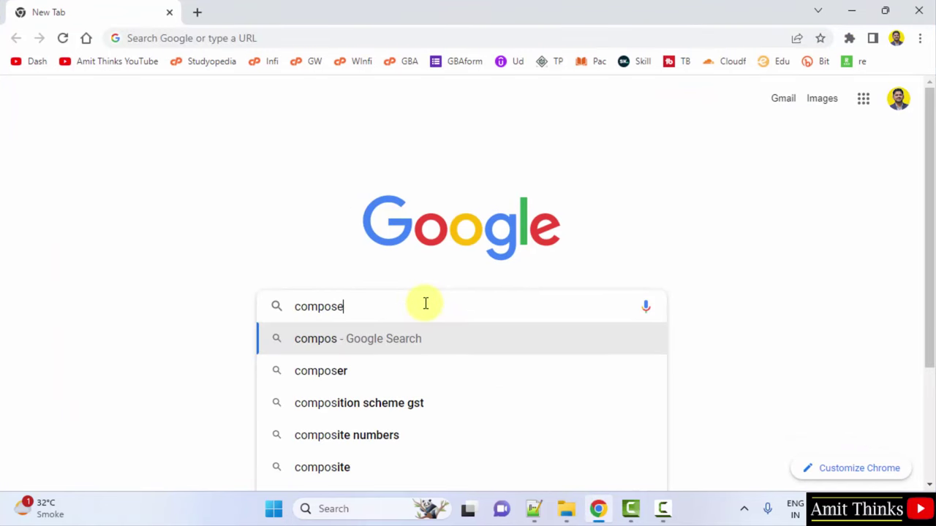
text(r)
key(Return)
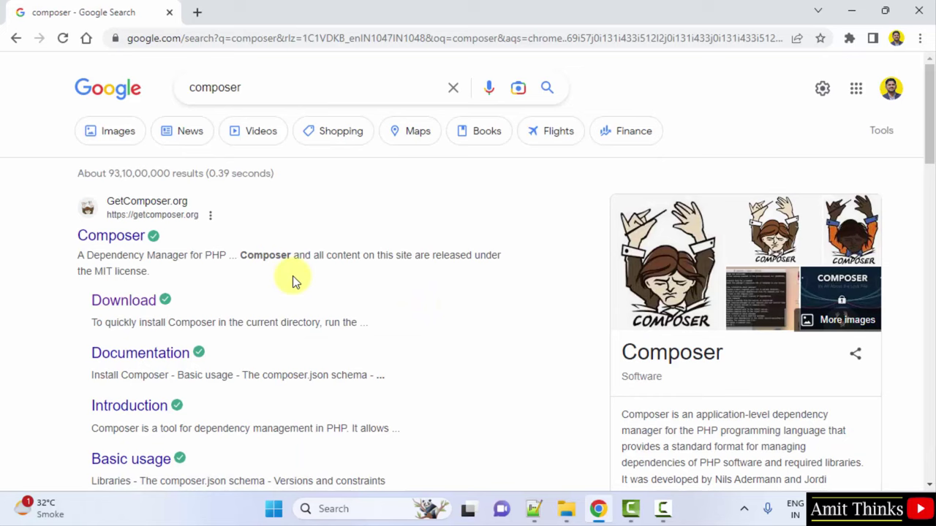
click(130, 240)
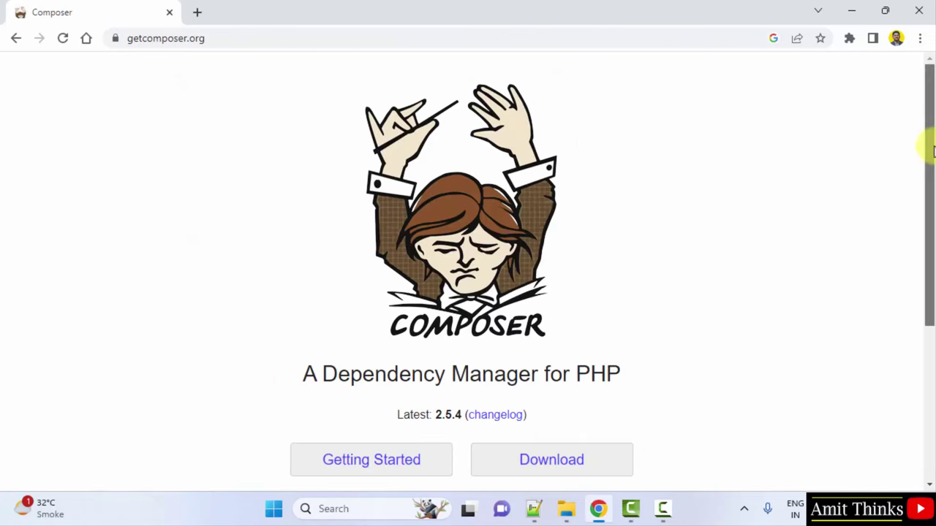
Step: Download Composer-Setup.exe from getcomposer.org and launch the installer
drag(930, 142, 934, 278)
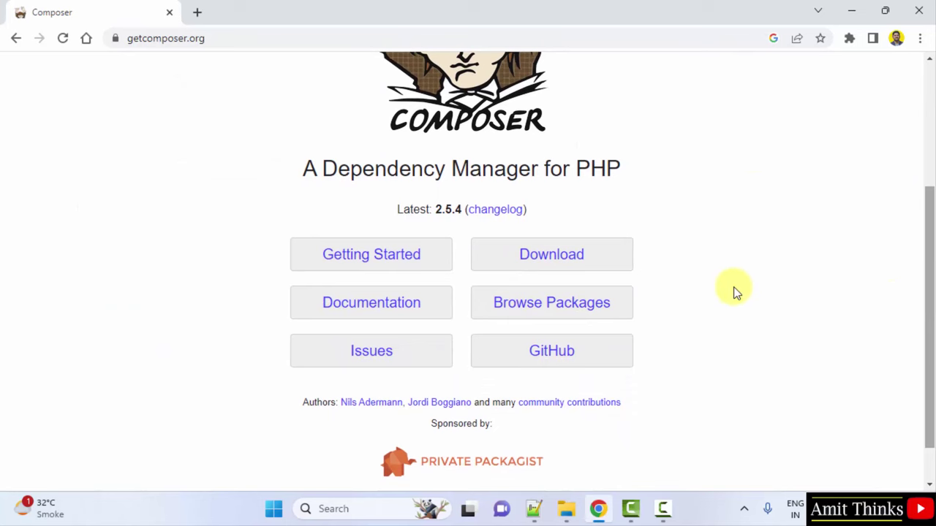
click(590, 247)
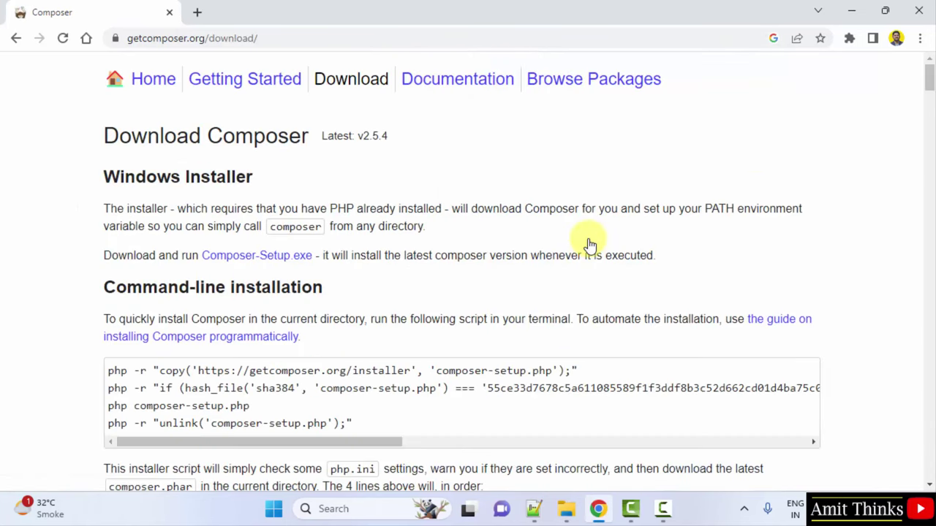
click(276, 256)
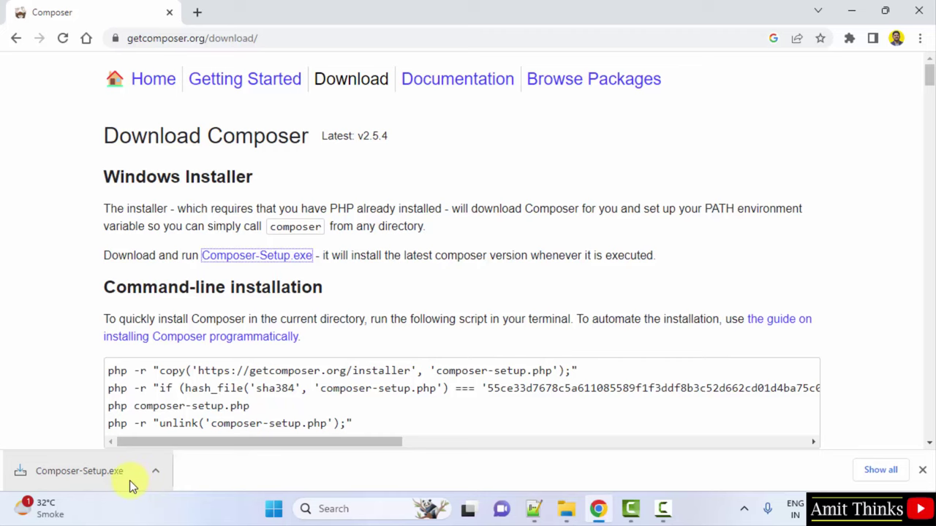
click(129, 481)
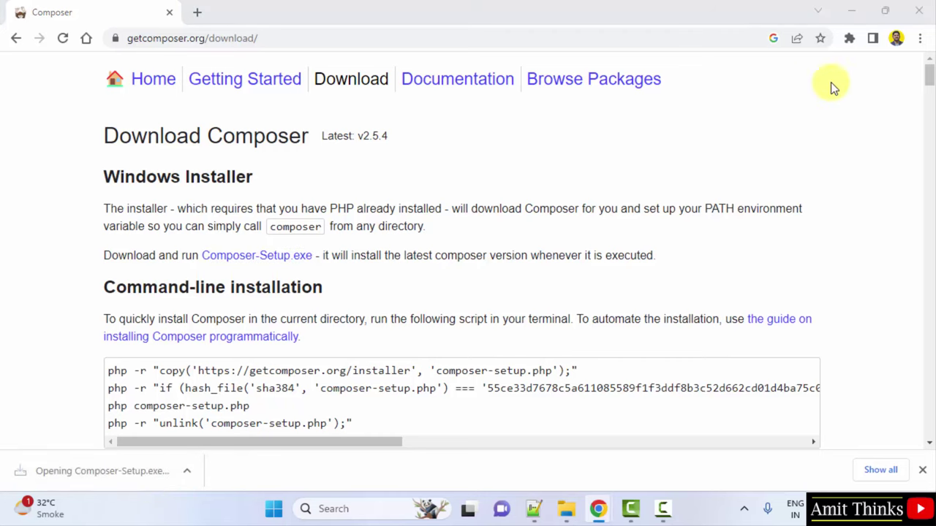
click(884, 10)
click(823, 61)
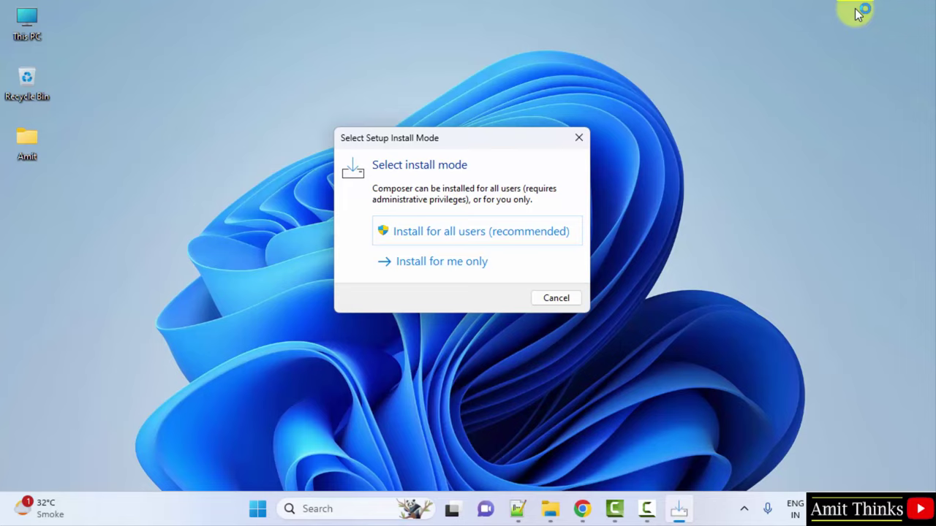
Step: Choose 'Install for all users' without Developer mode and continue to Settings Check
click(514, 235)
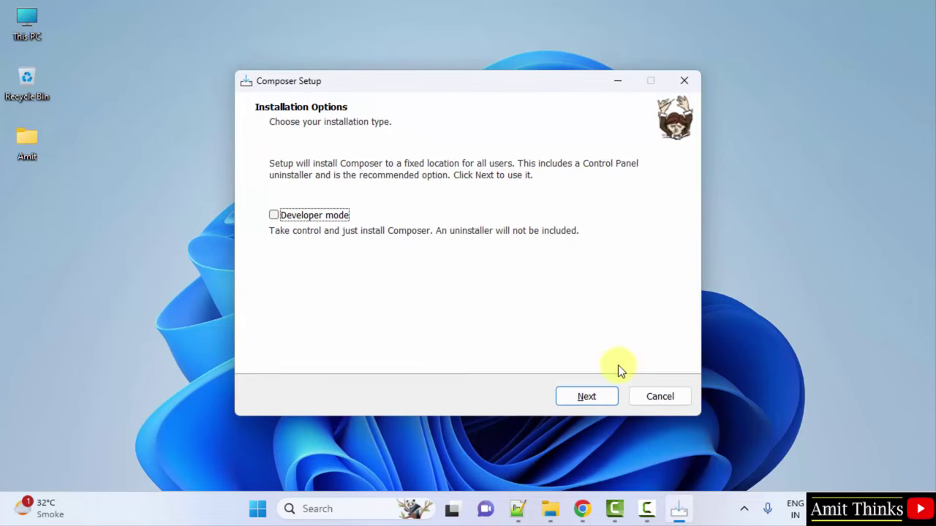
click(582, 398)
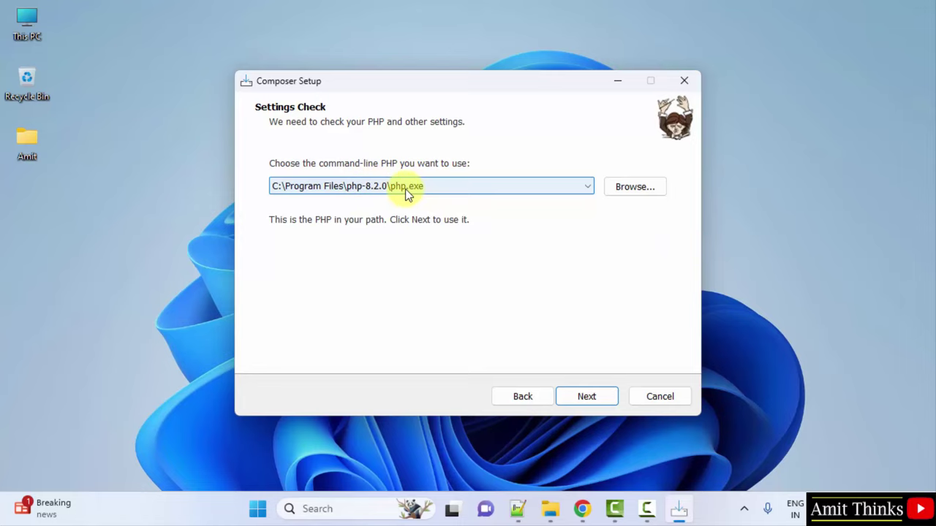
Step: Browse File Explorer to the C:\Program Files\php-8.2.0 folder
click(549, 508)
double_click(227, 145)
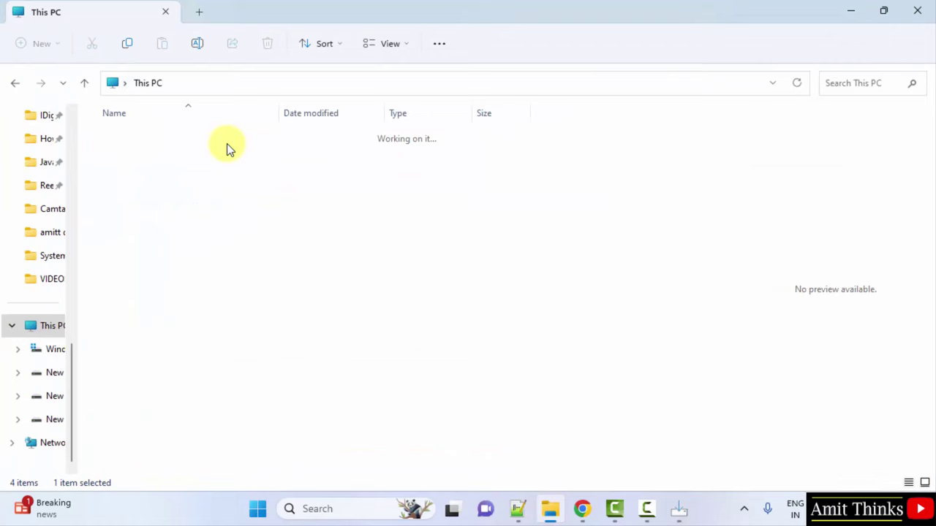
double_click(261, 263)
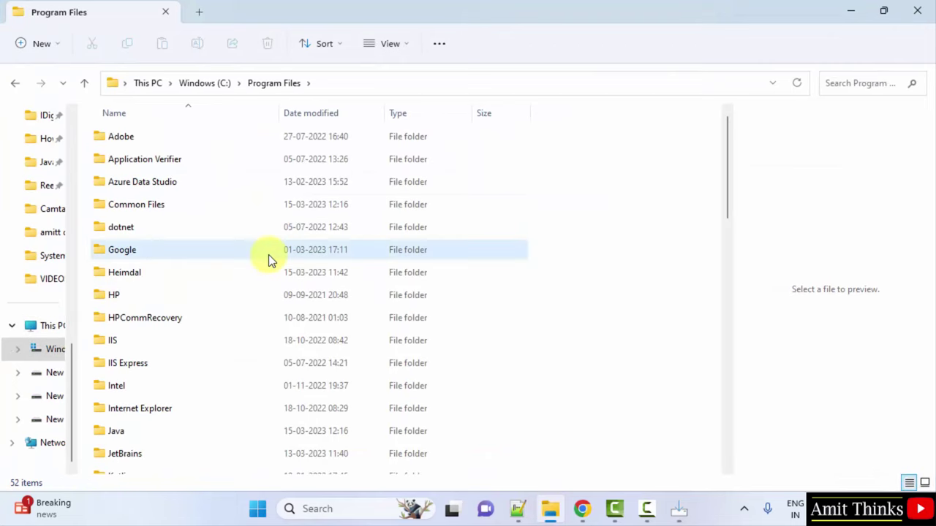
click(268, 255)
click(193, 434)
key(Down)
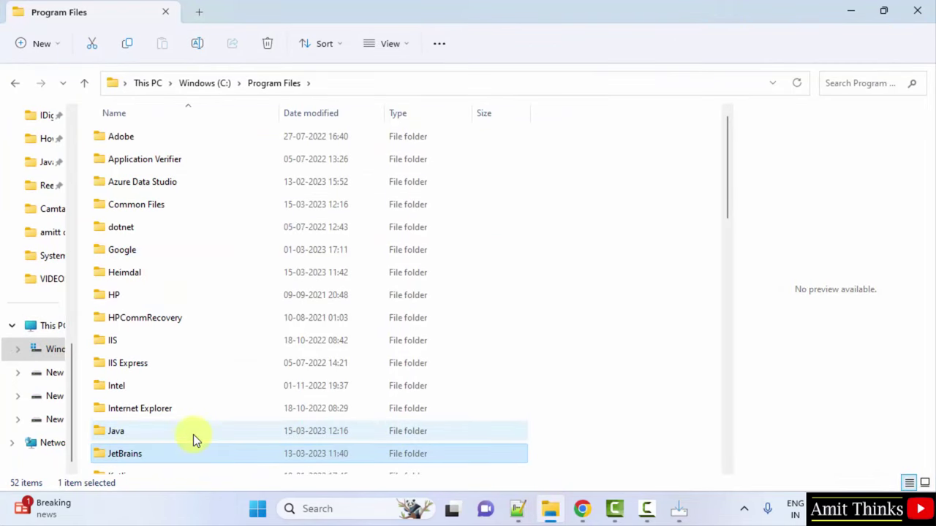
key(Down)
key(Down)
key(Down)
key(Down)
key(Down)
key(Down)
key(p)
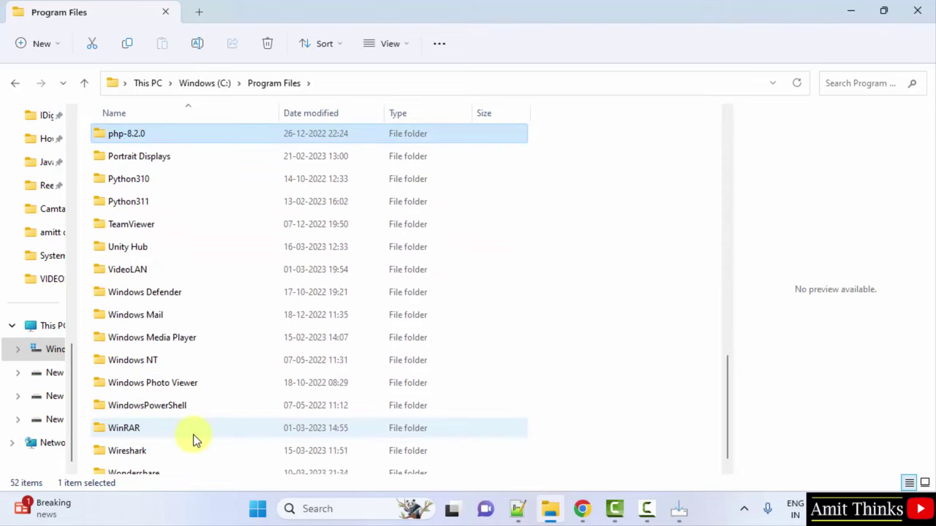
double_click(354, 137)
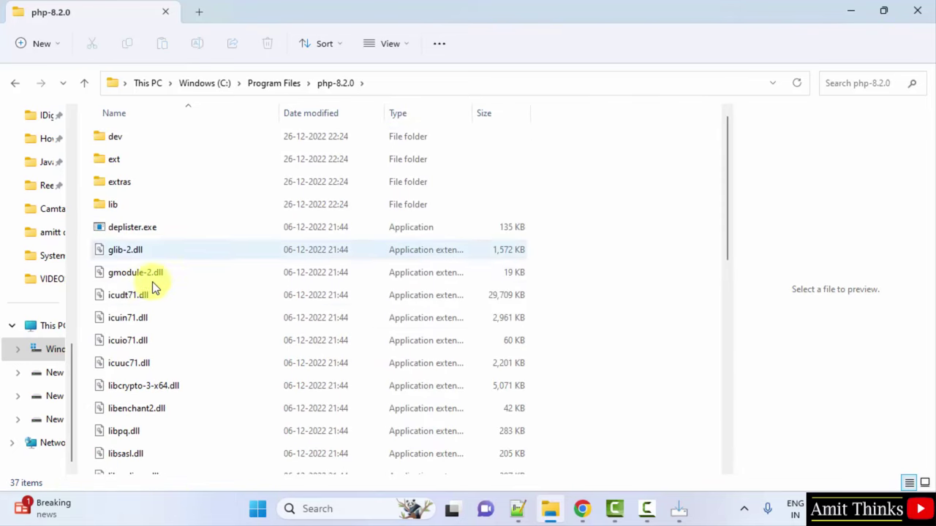
Step: Locate php.exe, reveal the folder's full path, and return to Composer Setup
click(165, 316)
key(p)
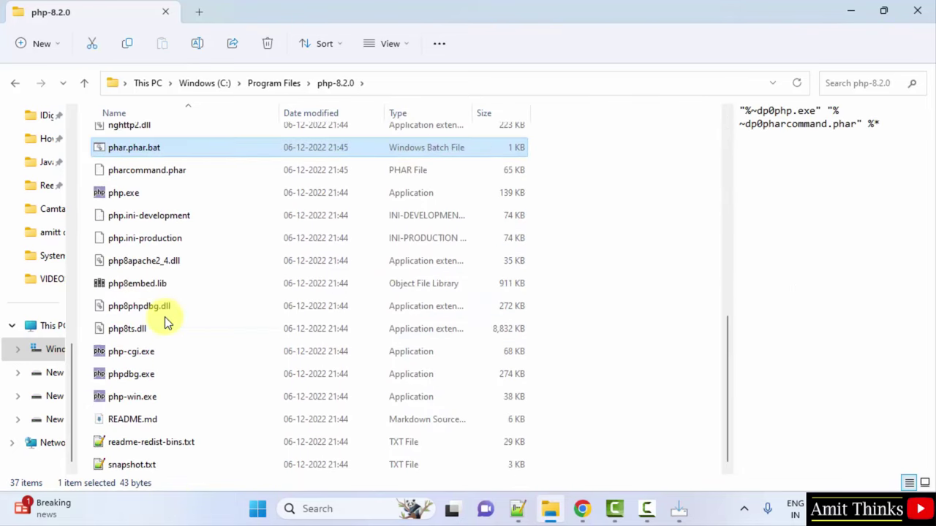
click(185, 190)
click(390, 82)
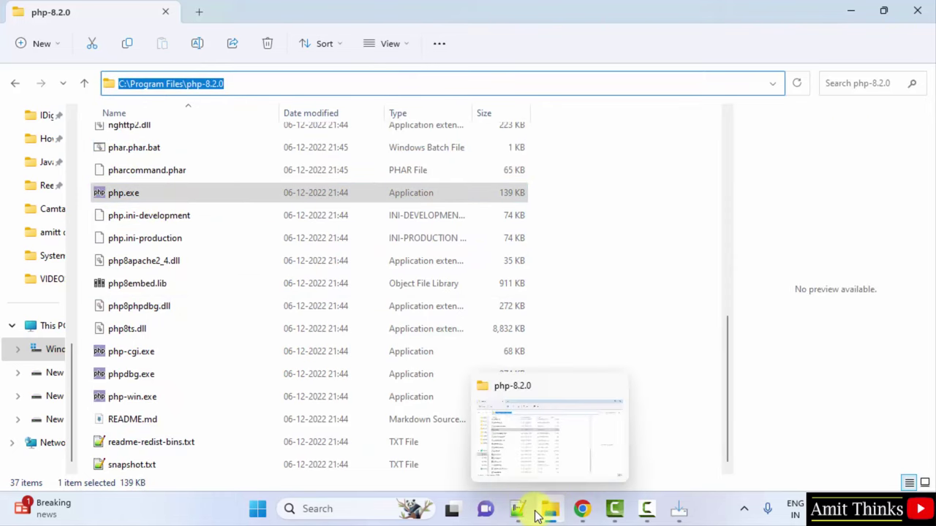
click(691, 509)
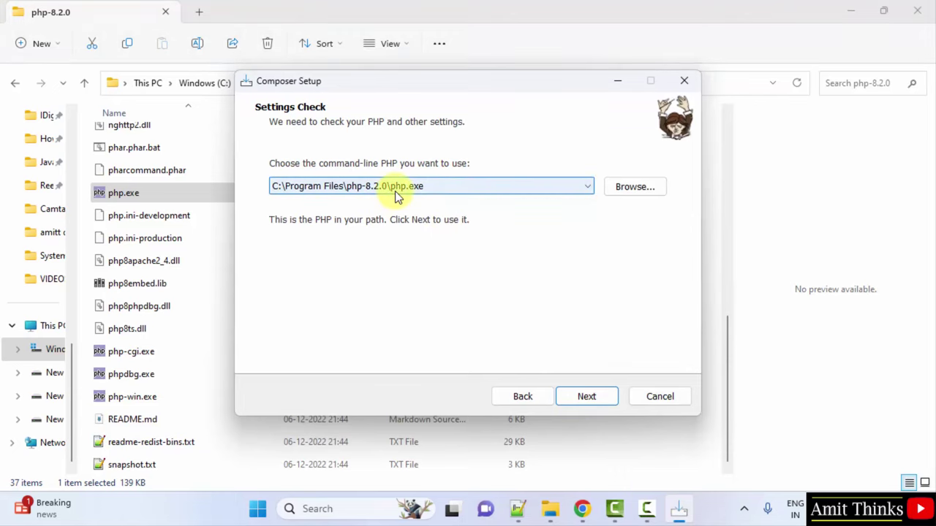
Step: Accept the detected PHP 8.2.0, skip the proxy, install Composer and finish setup
click(848, 10)
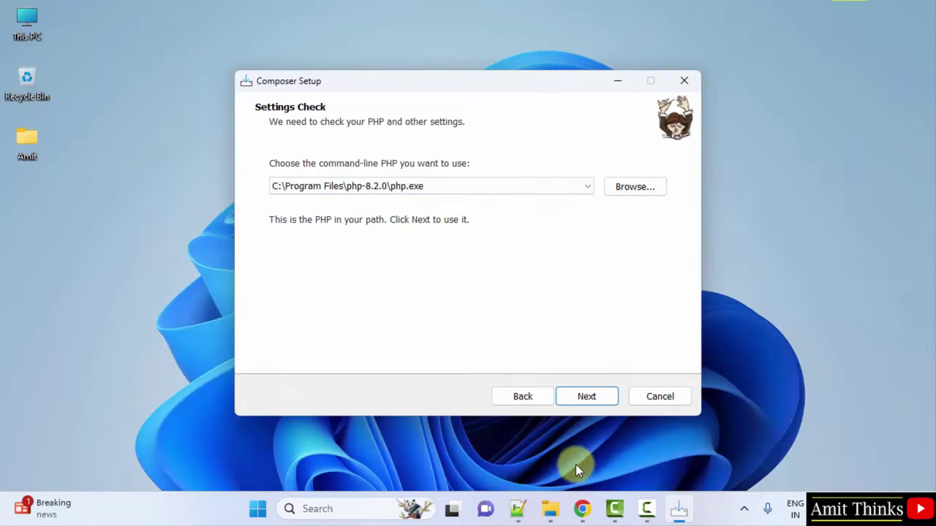
click(586, 396)
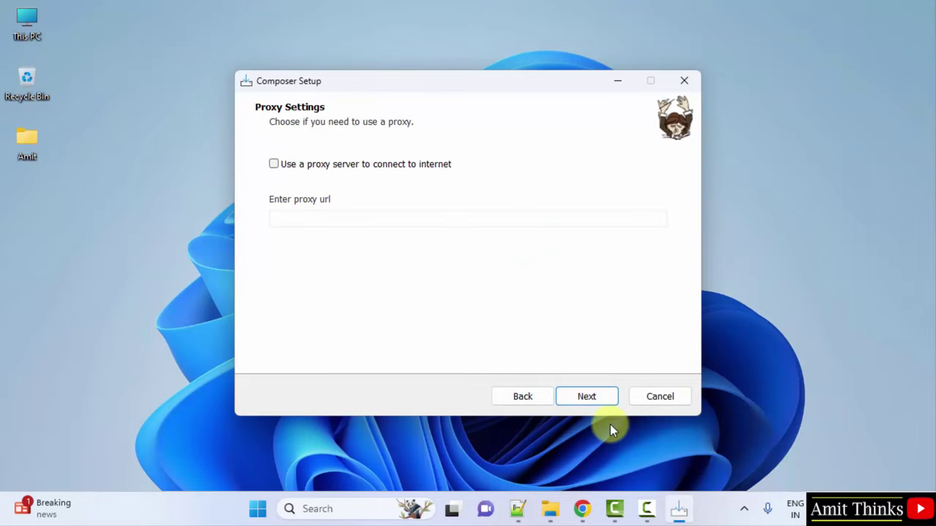
click(594, 400)
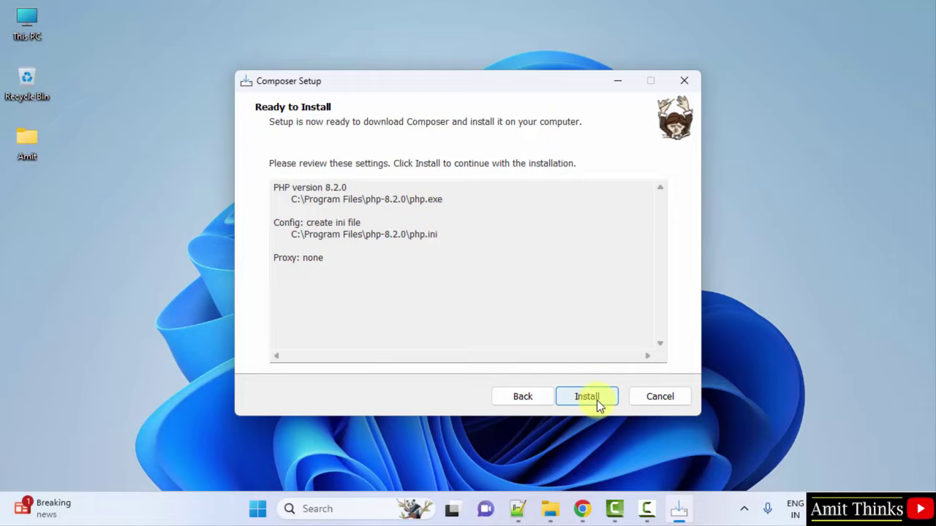
click(597, 399)
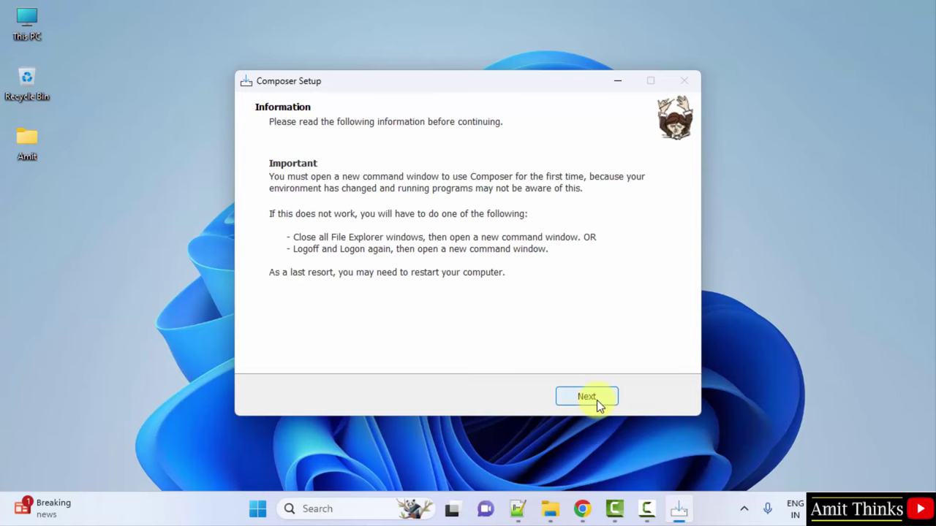
click(584, 400)
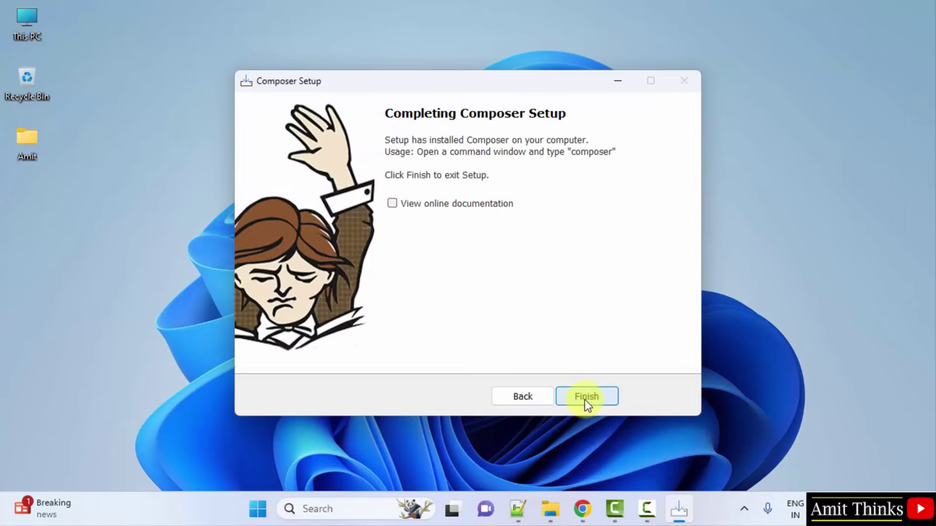
click(585, 398)
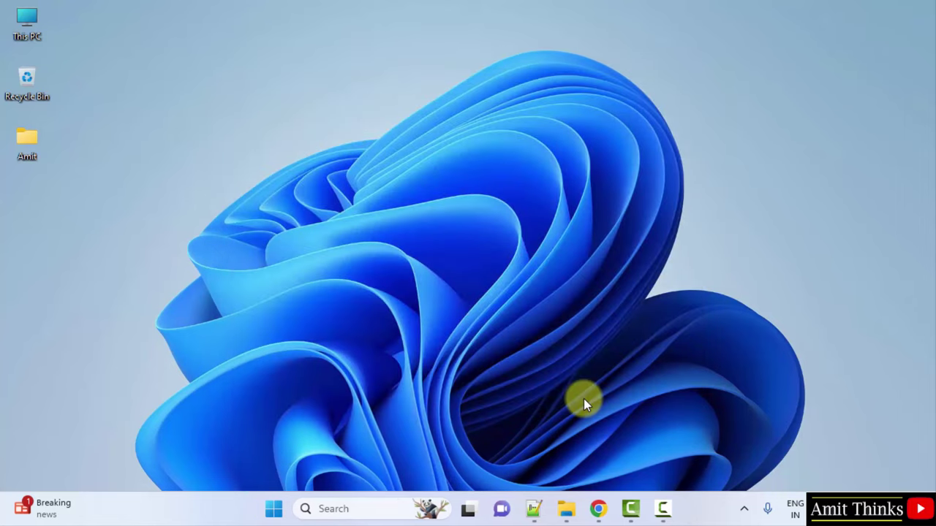
Step: Launch Command Prompt from a Start search for cmd, then shrink it and move it higher
click(285, 514)
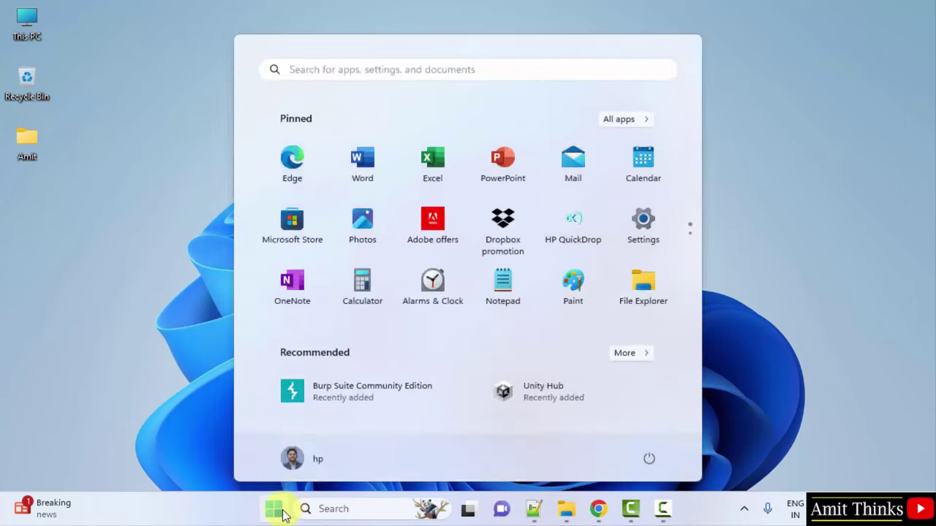
text(cmd)
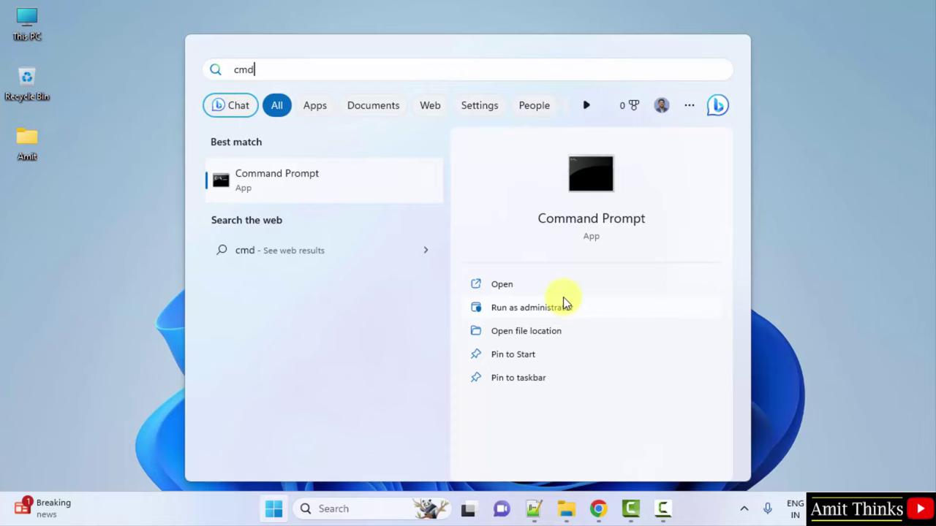
click(566, 289)
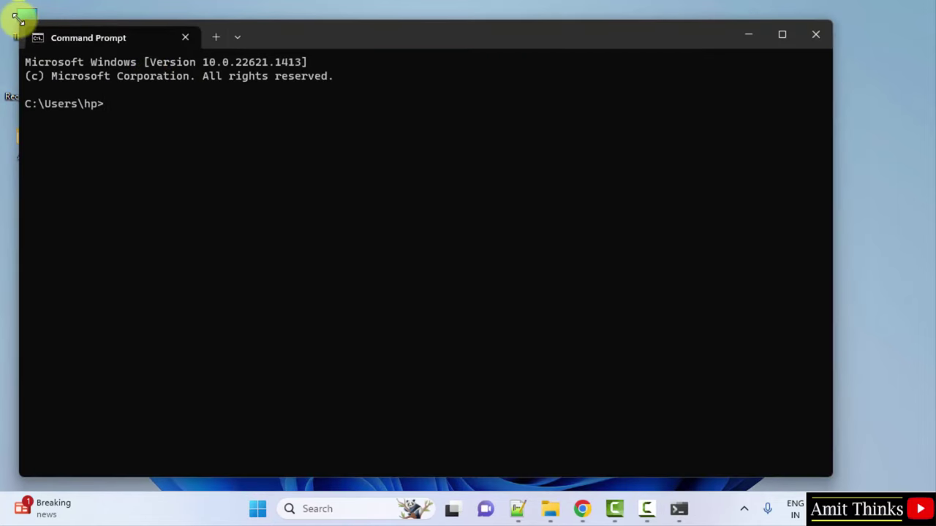
mouse_move(20, 21)
mouse_down()
mouse_move(209, 147)
mouse_move(157, 119)
mouse_up()
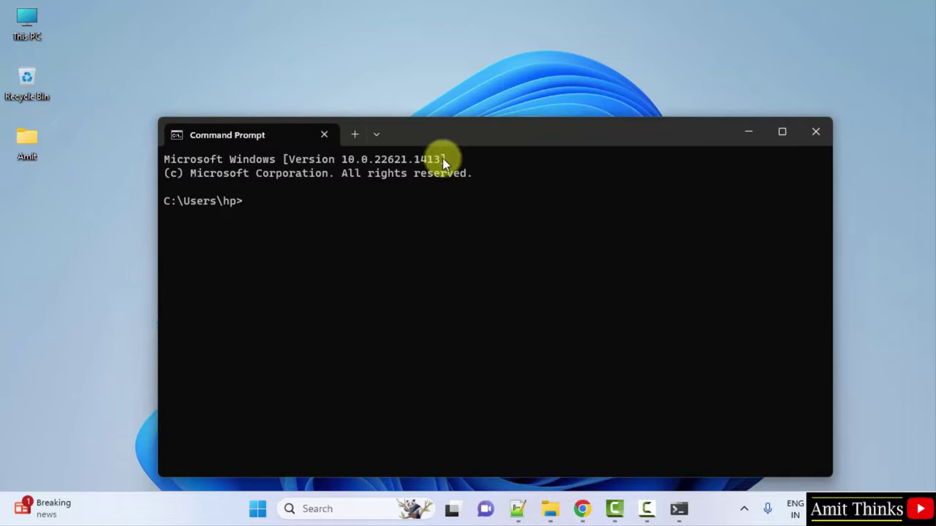
mouse_move(463, 134)
mouse_down()
mouse_move(502, 67)
mouse_move(500, 81)
mouse_up()
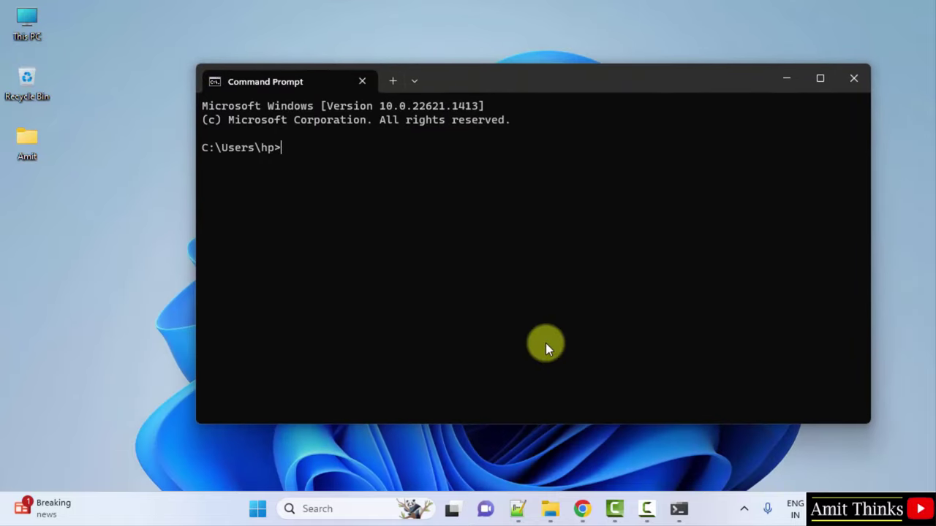
Step: Run composer and scroll up to the Composer version 2.5.4 banner
text(co)
text(mposer)
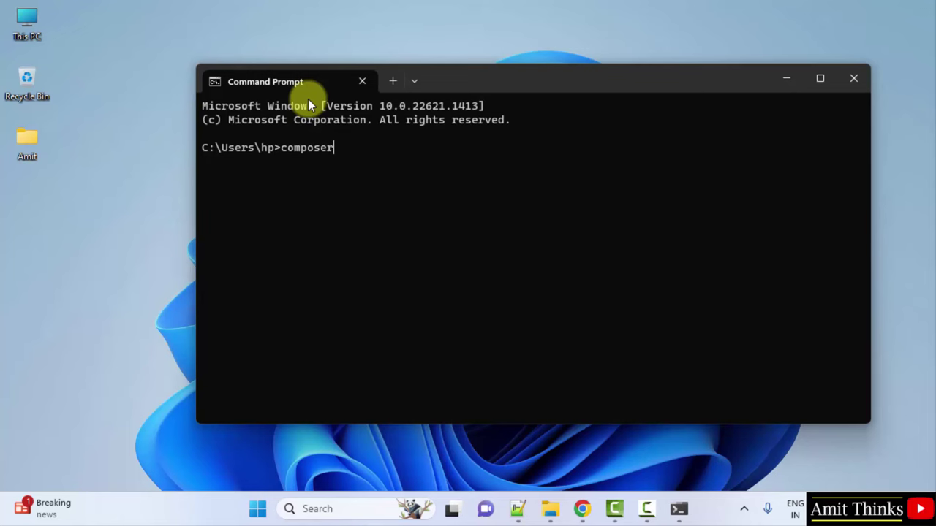
key(Return)
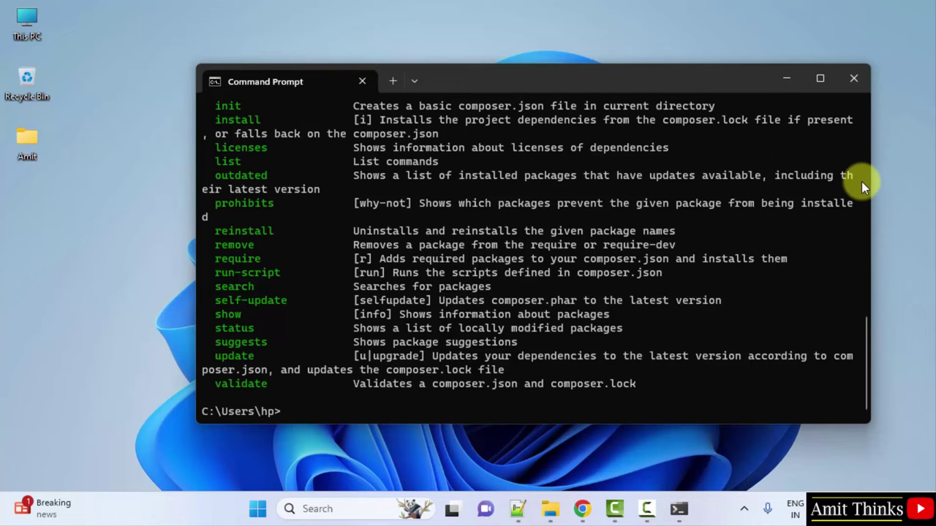
scroll(866, 197, up, 7)
scroll(866, 197, up, 7)
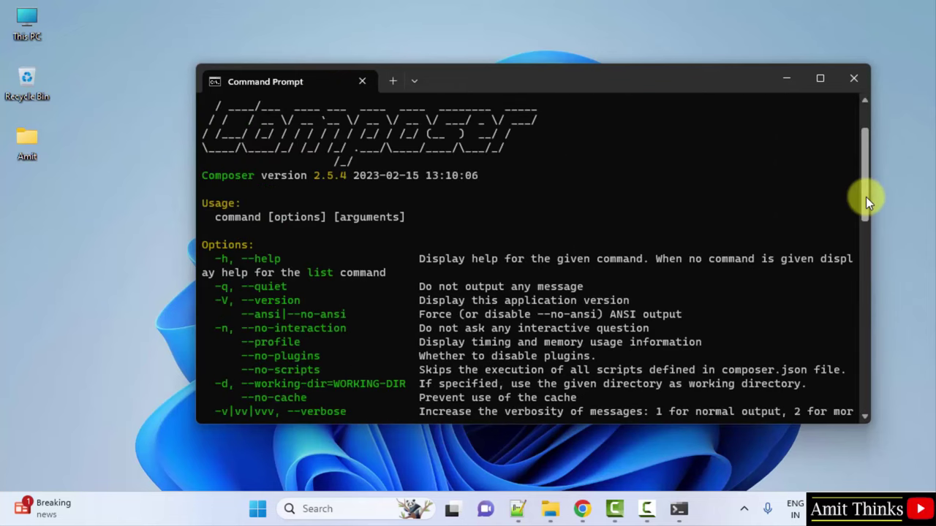
drag(866, 197, 863, 167)
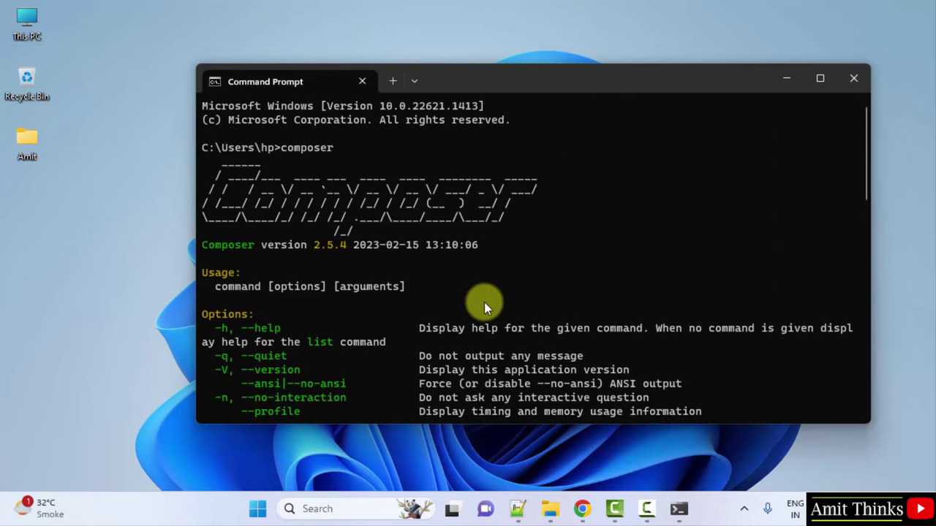